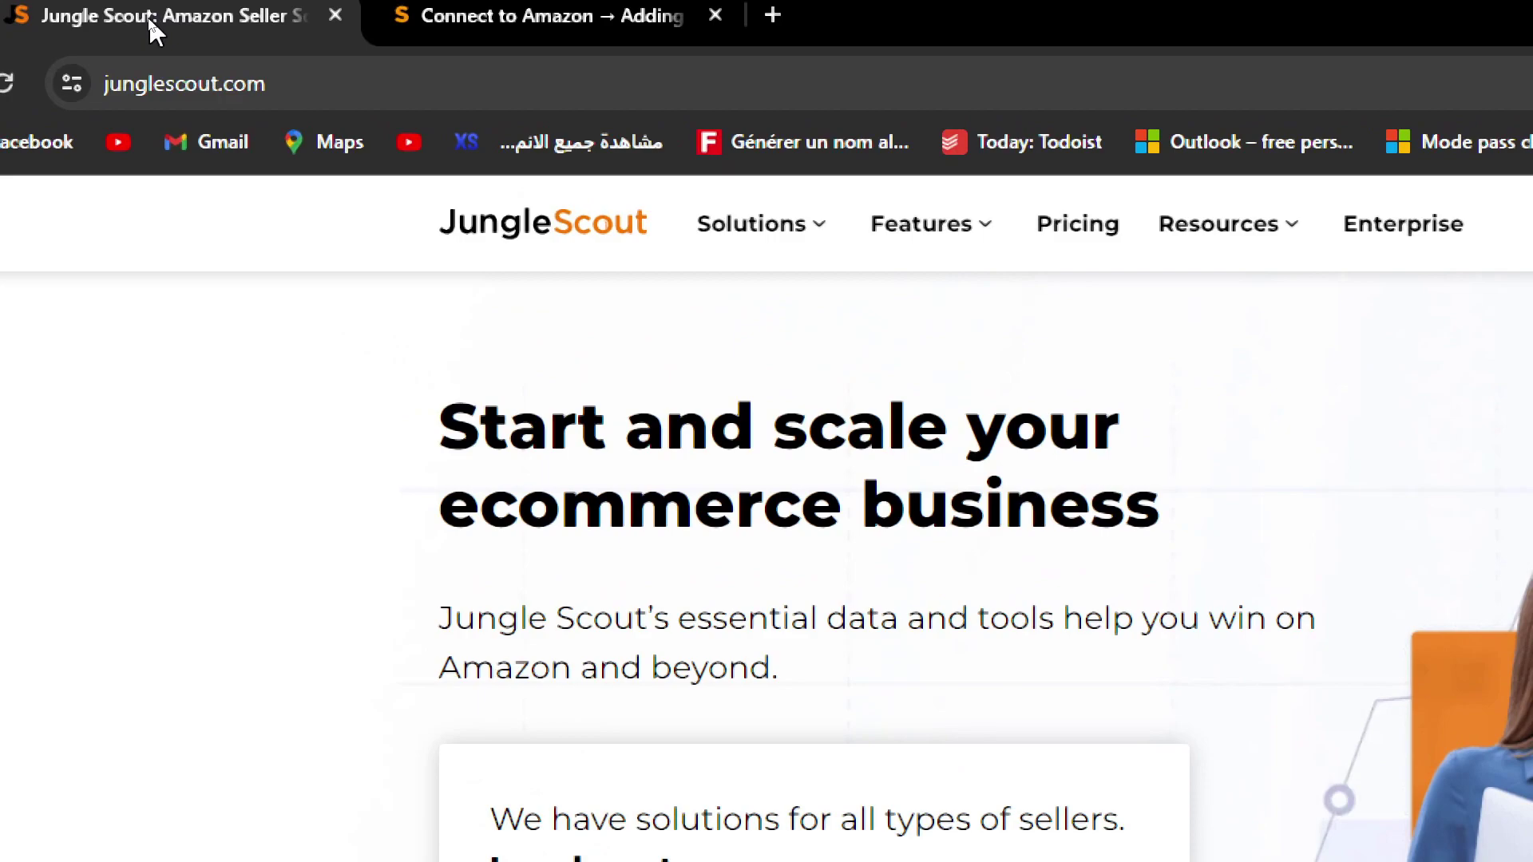
Search 'amazon' in a new tab, open the Amazon.com site, then return to the Jungle Scout tab
click(332, 108)
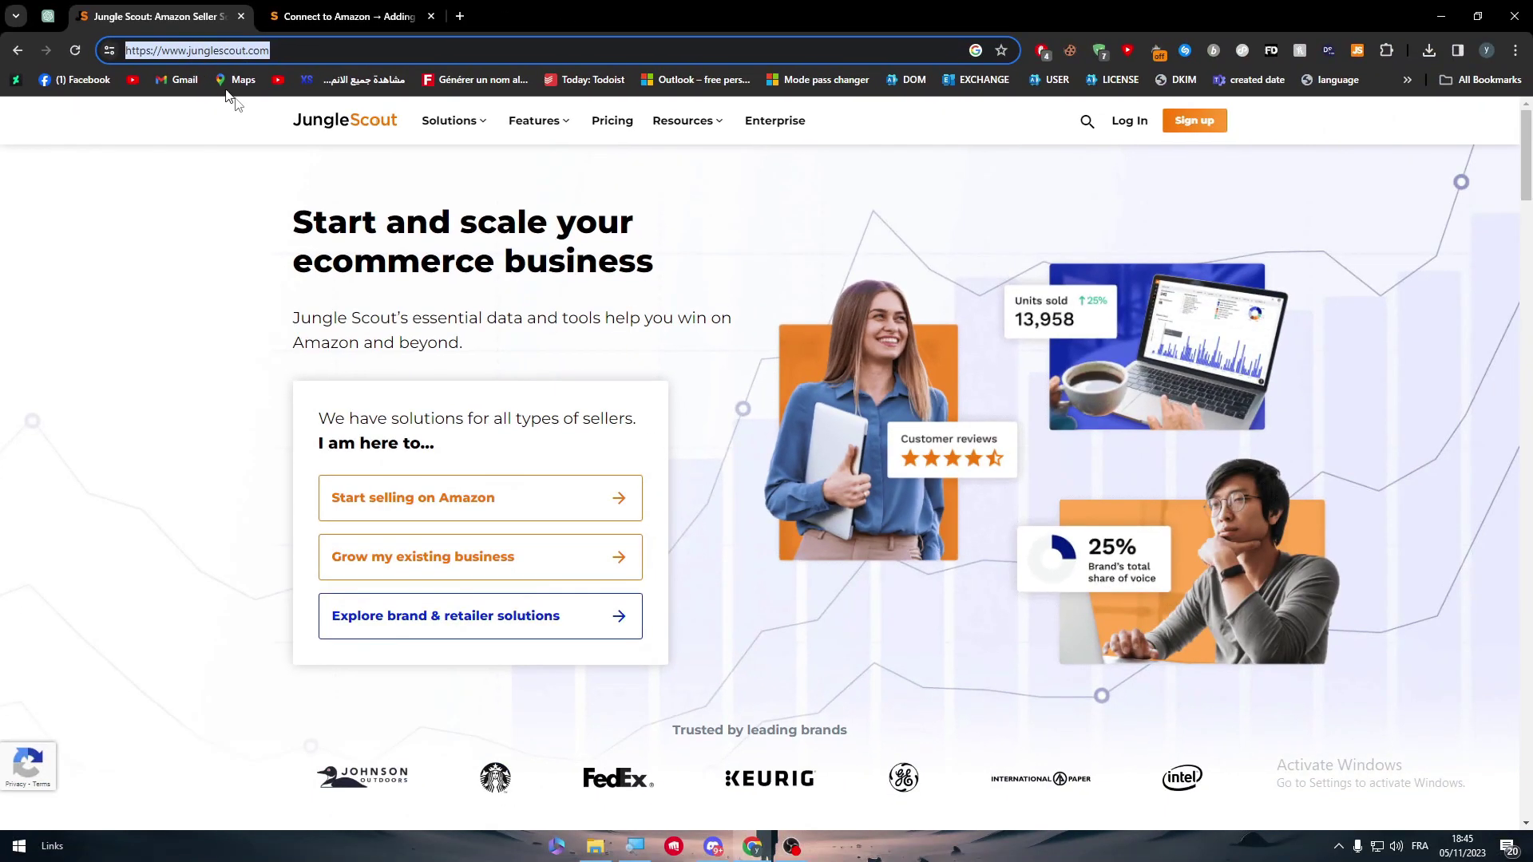
click(1499, 312)
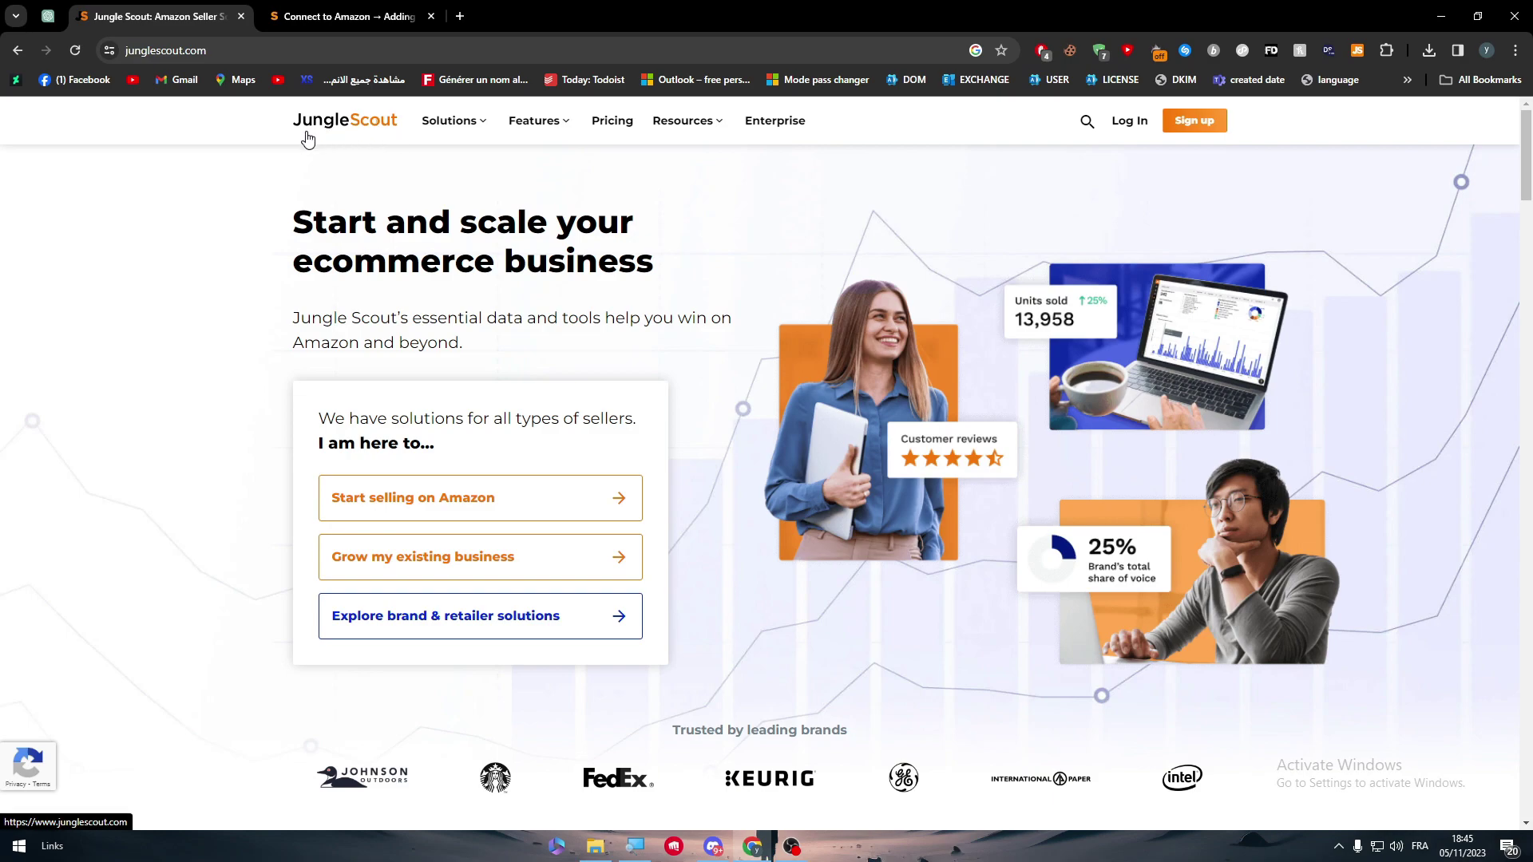
click(459, 16)
text(amazon)
key(Return)
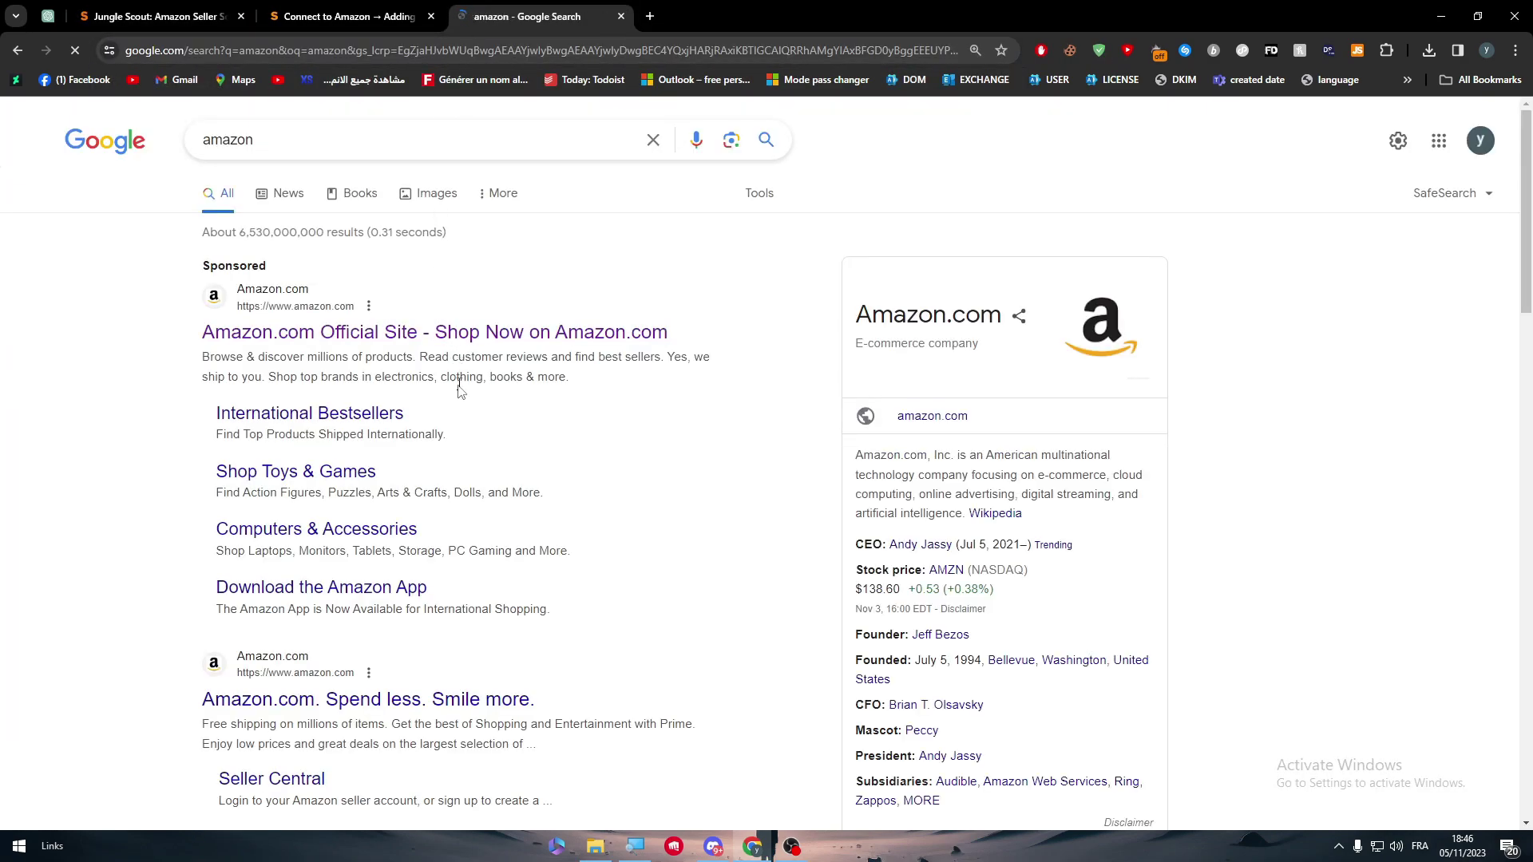
click(435, 341)
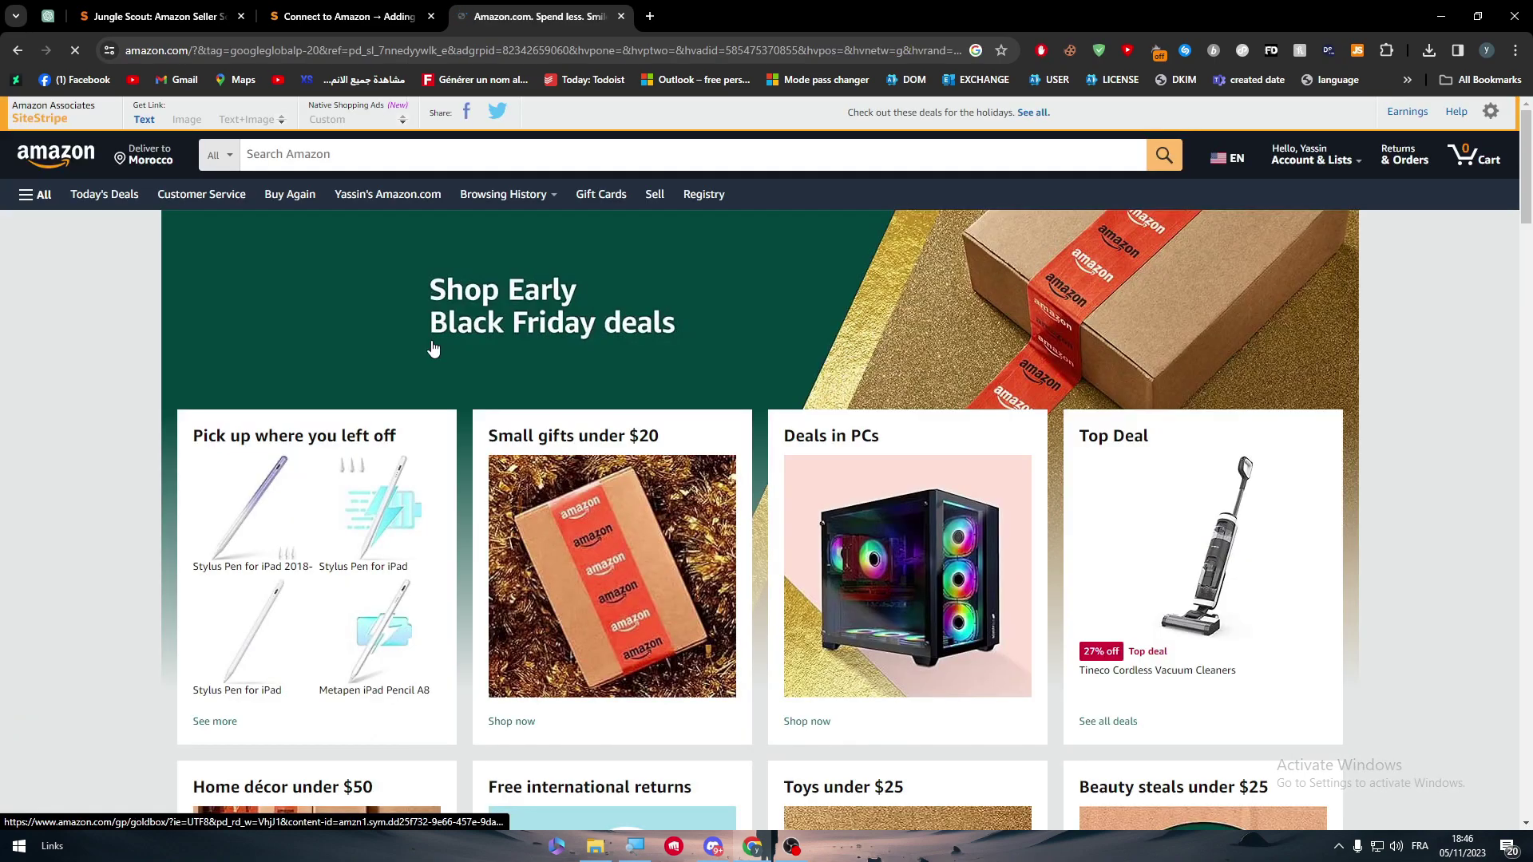
click(150, 10)
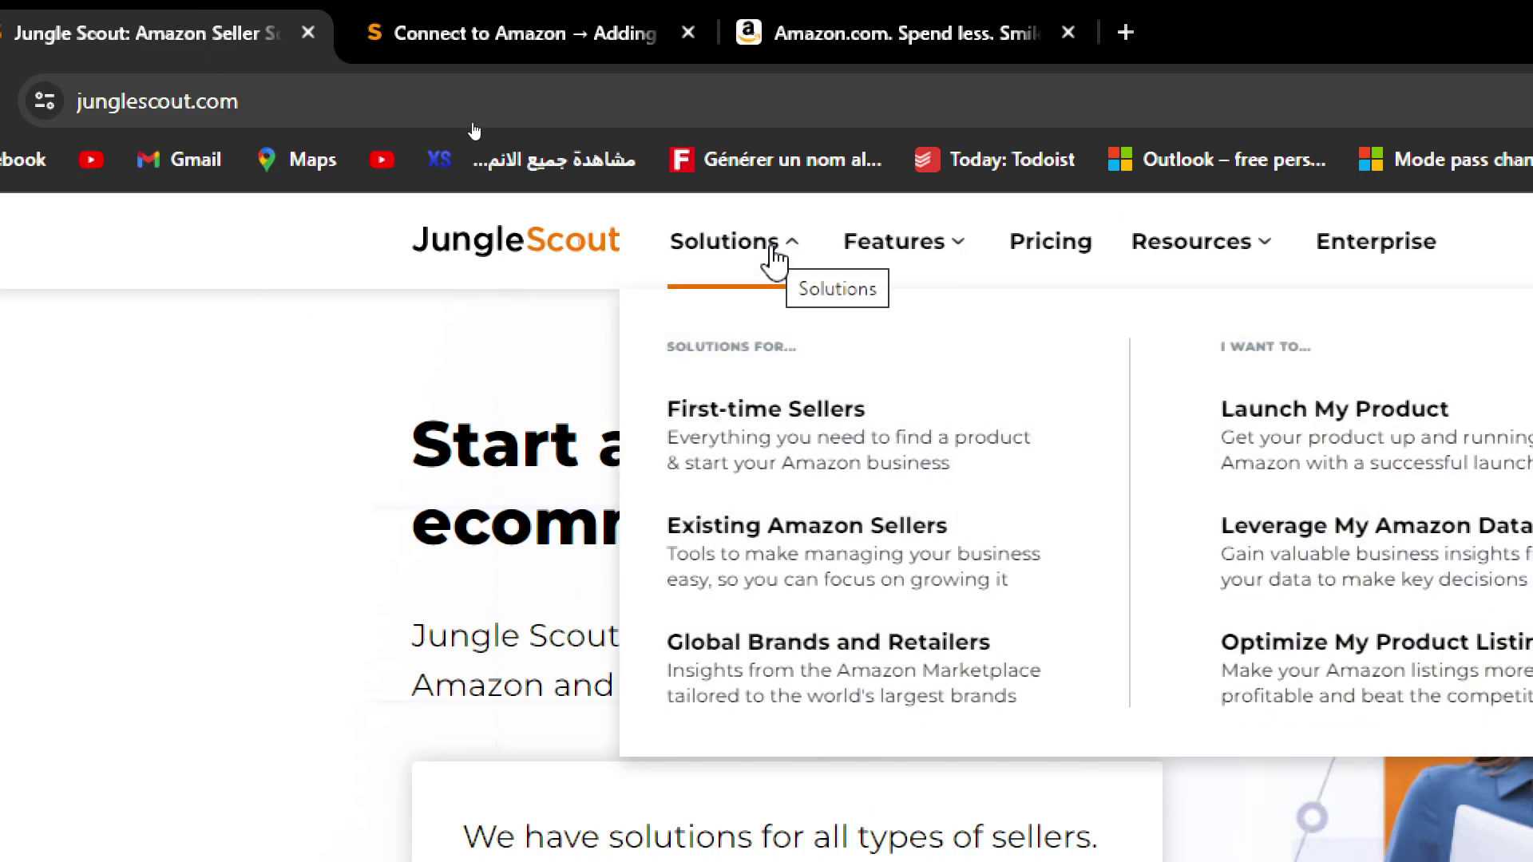
mouse_move(918, 251)
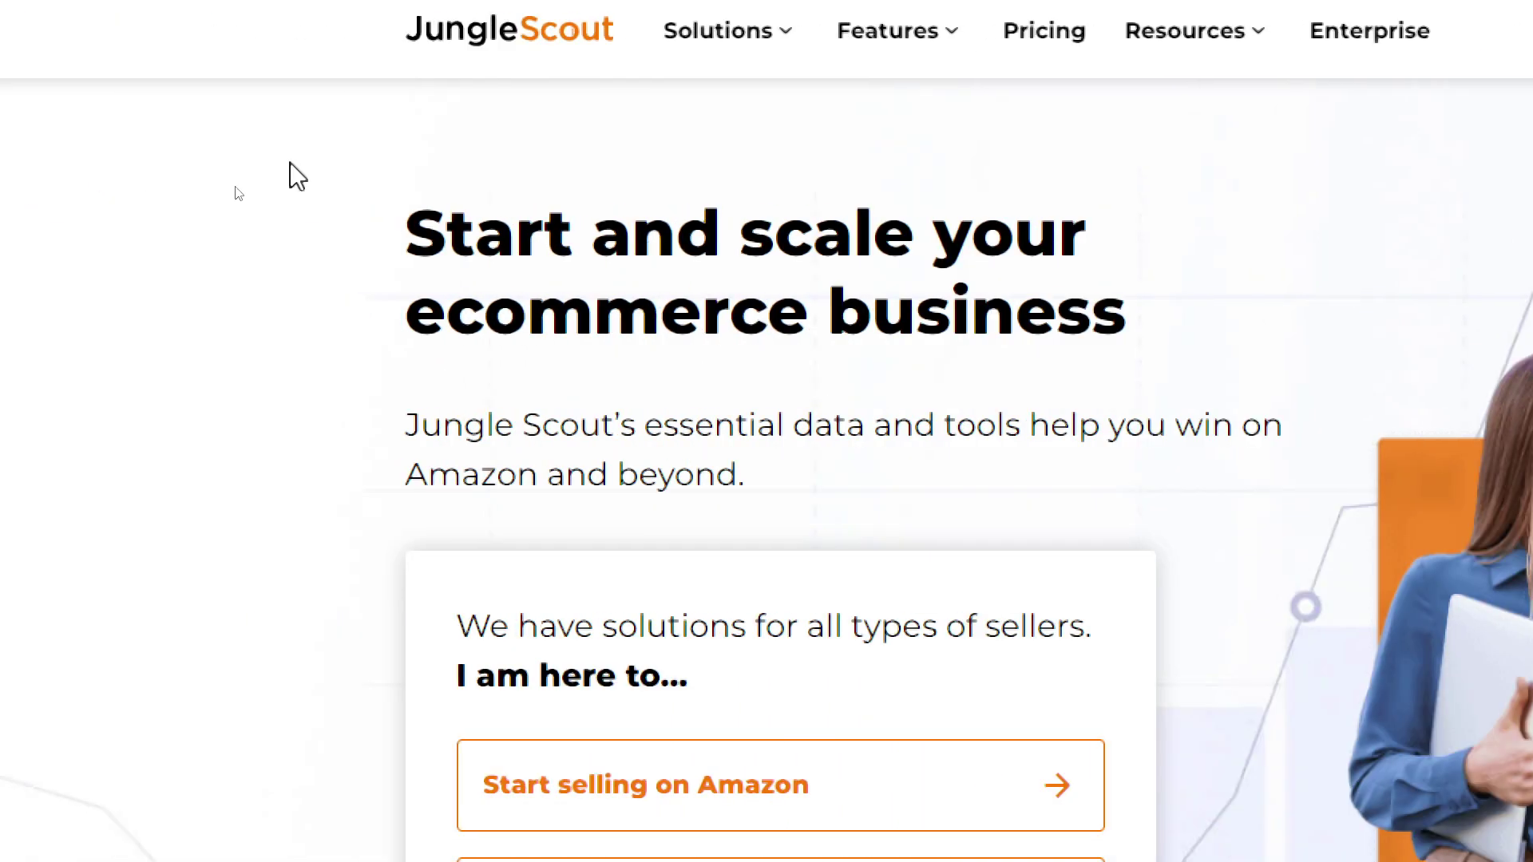
mouse_move(755, 32)
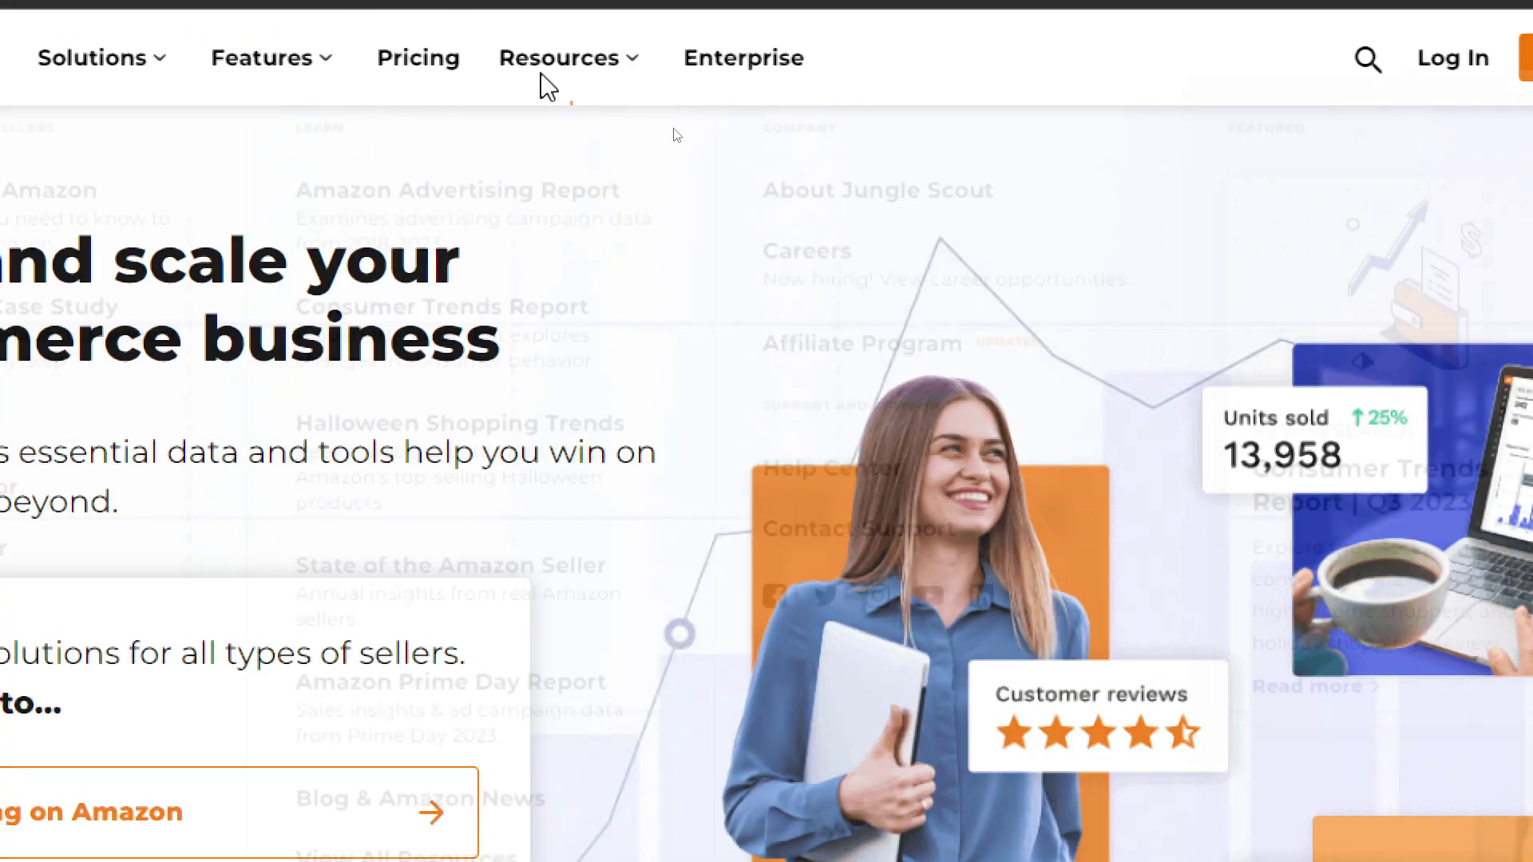
mouse_move(559, 48)
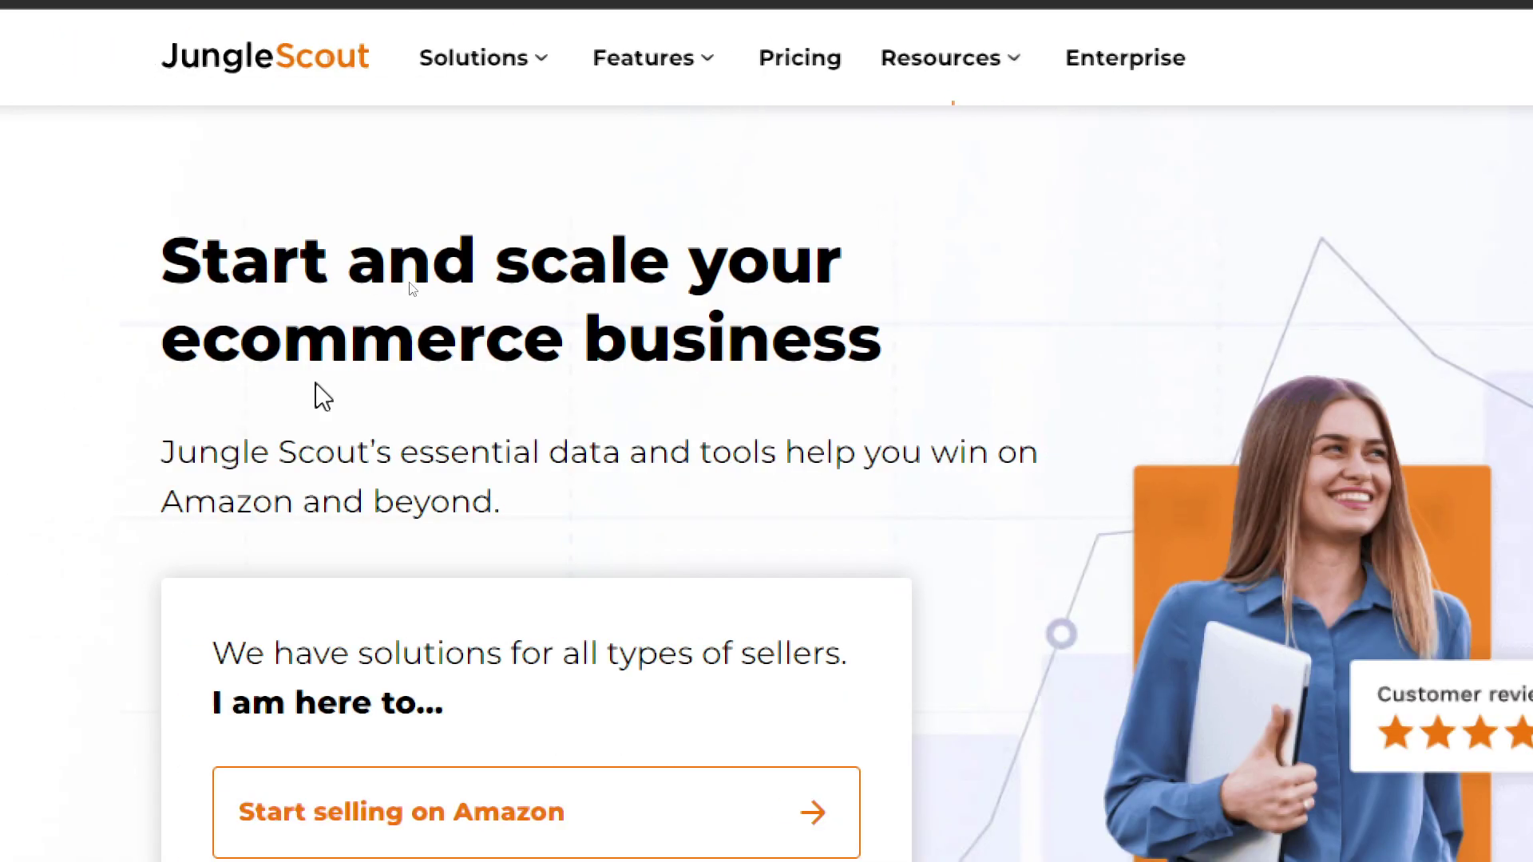
mouse_move(593, 102)
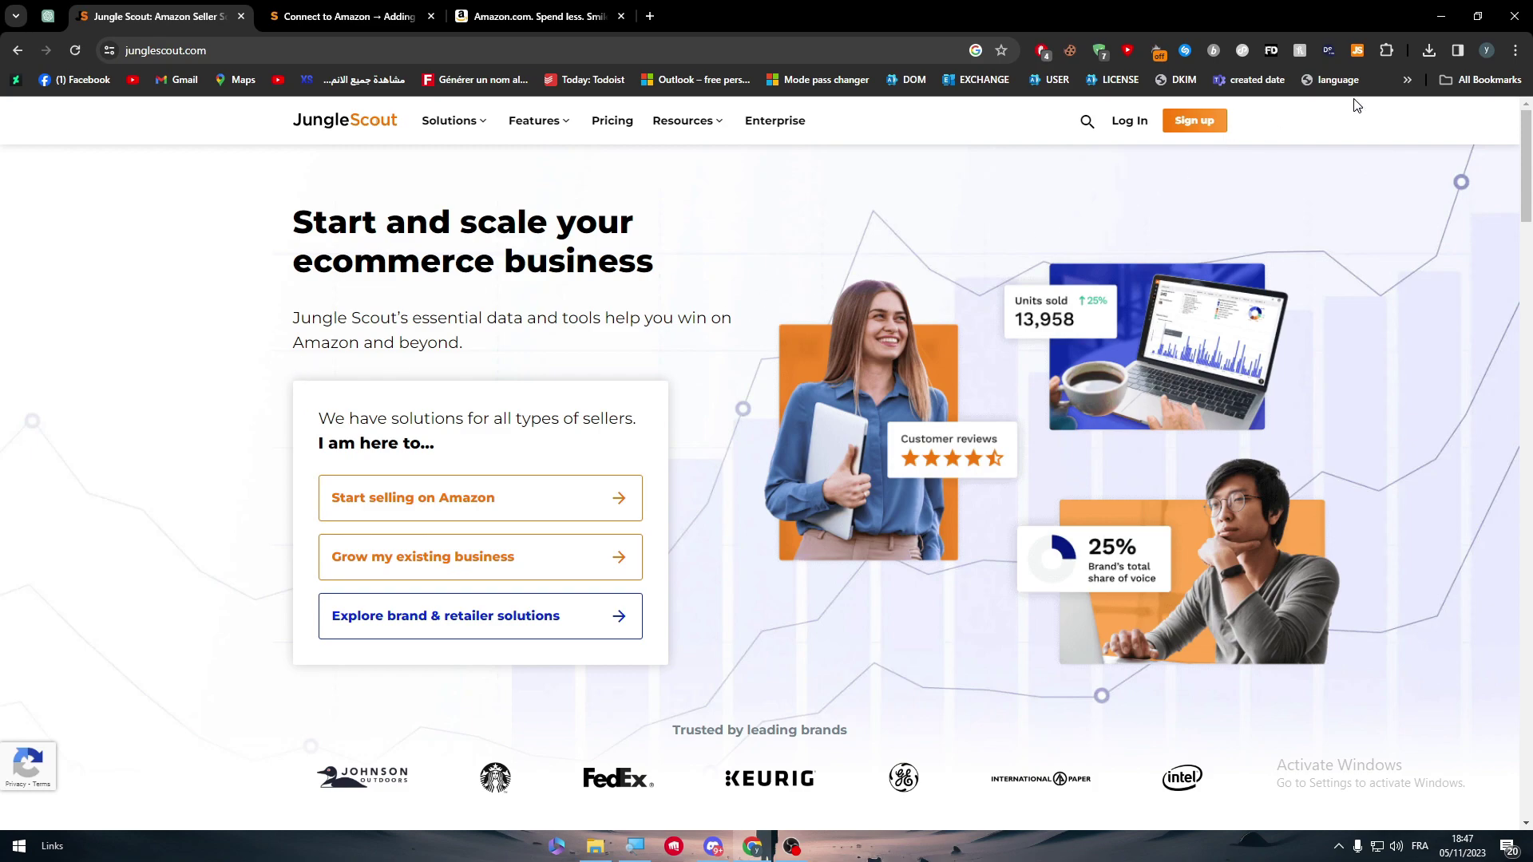
Compare the Basic ($29/mo), Suite ($49/mo) and Professional ($84/mo) plans on the Pricing page
click(616, 134)
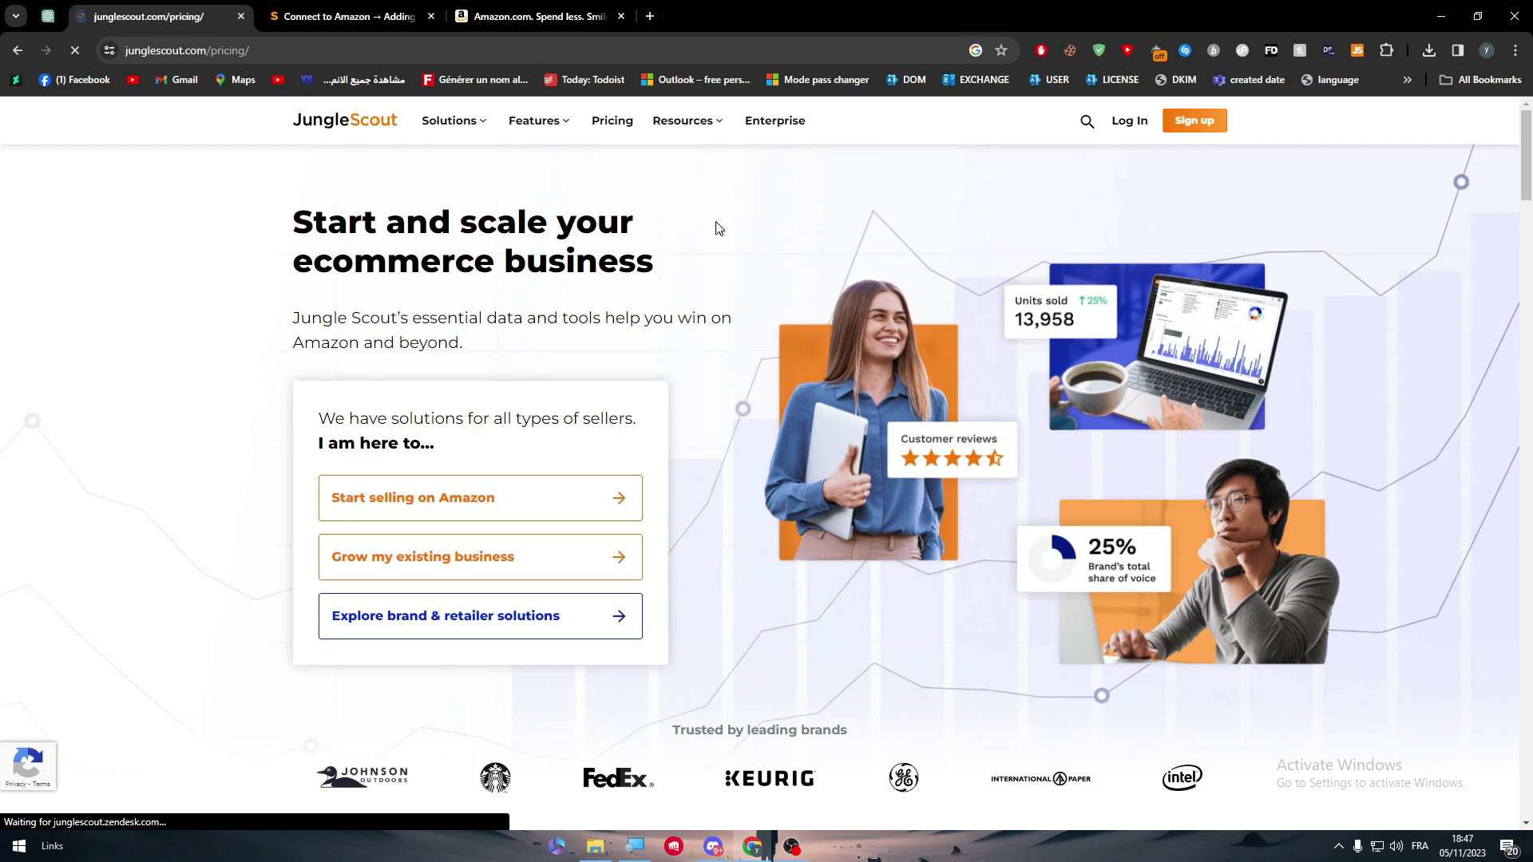
scroll(1529, 276, down, 5)
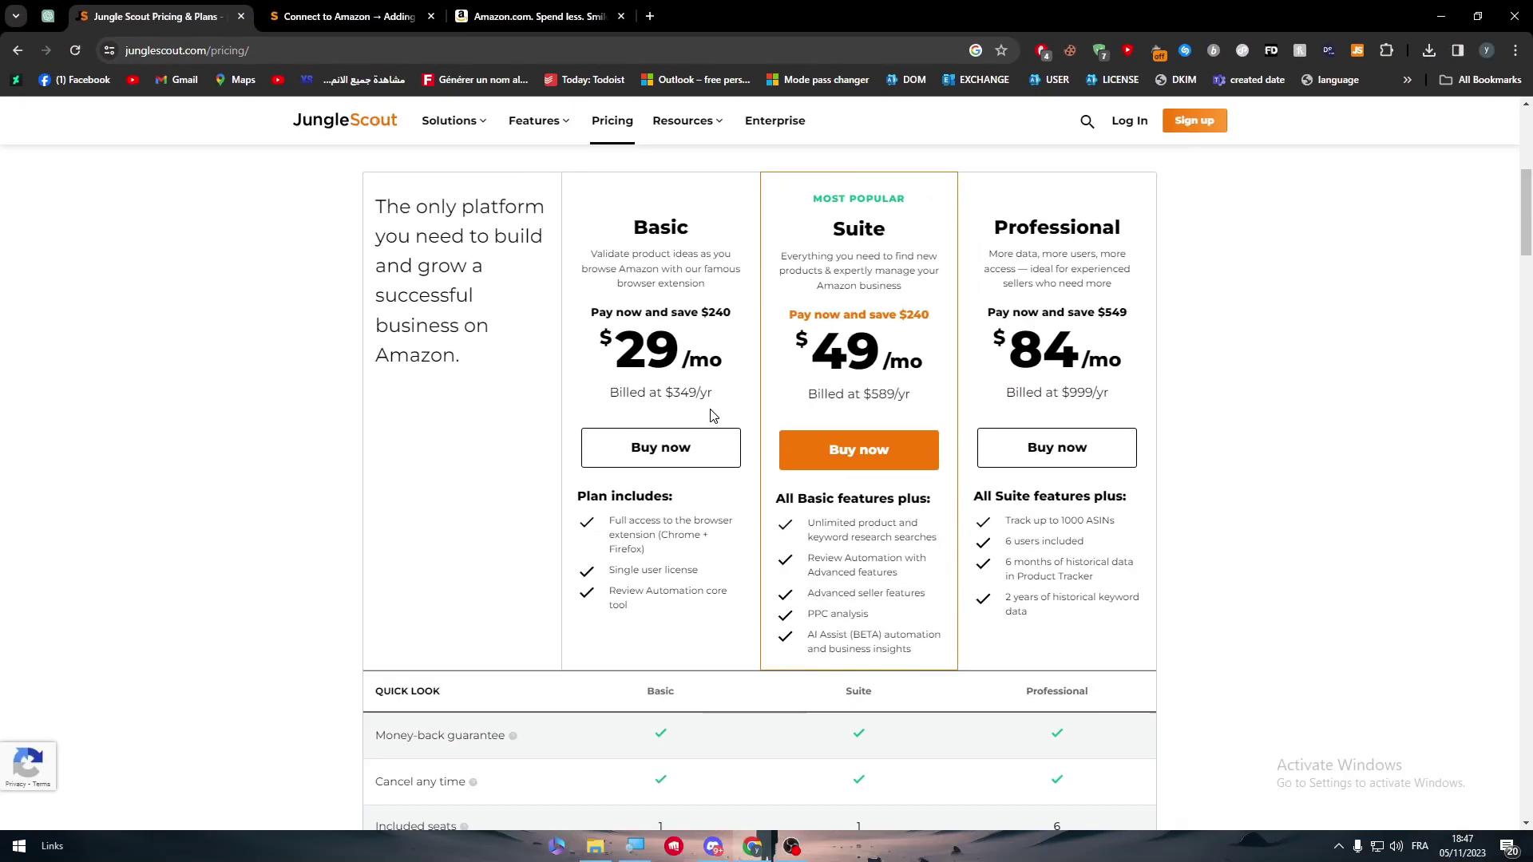
scroll(1094, 255, down, 2)
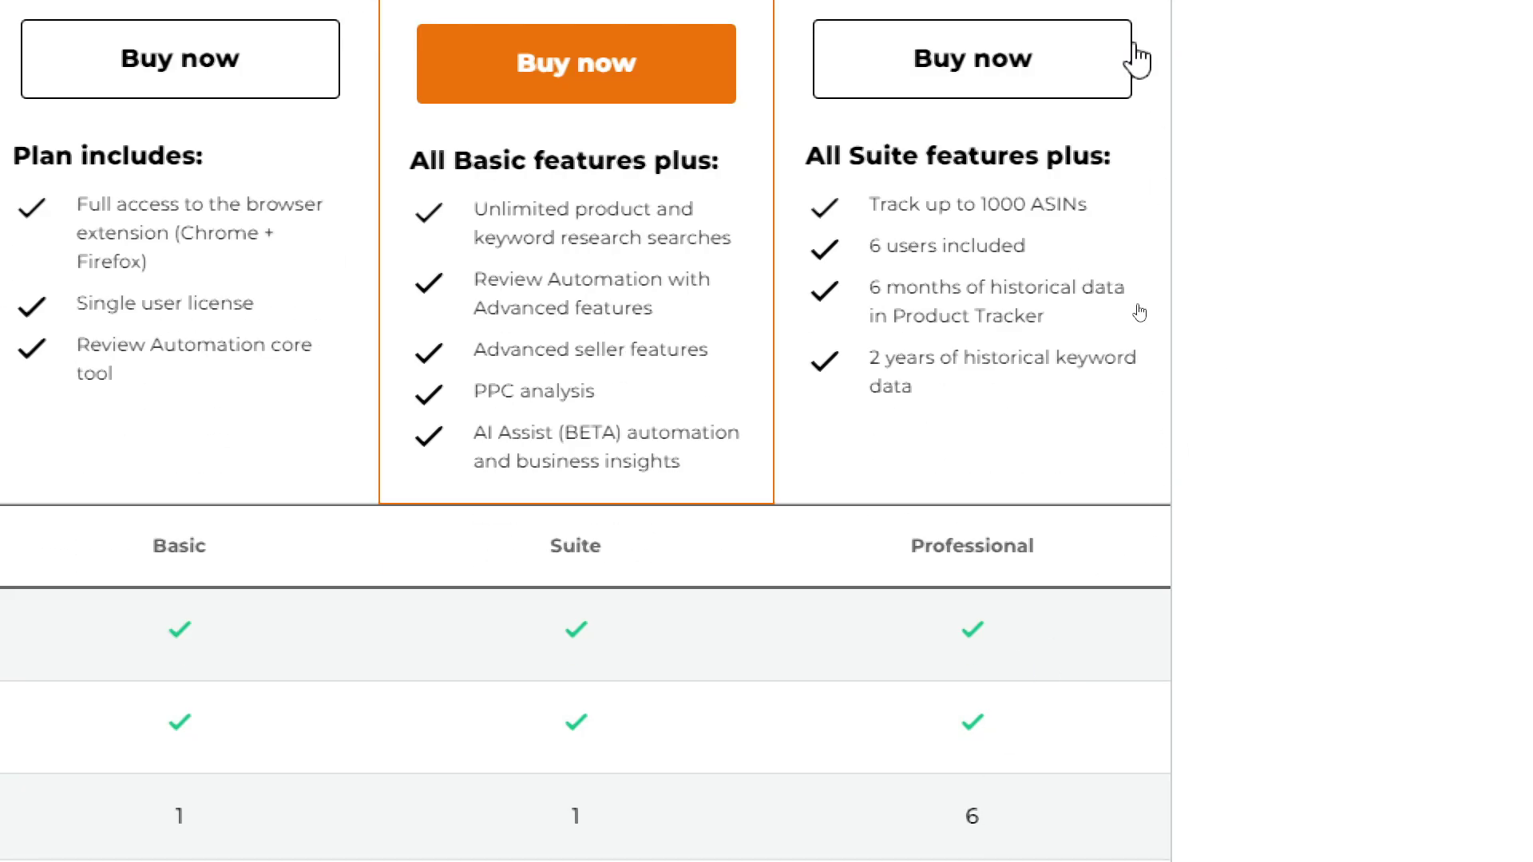
scroll(1137, 60, up, 2)
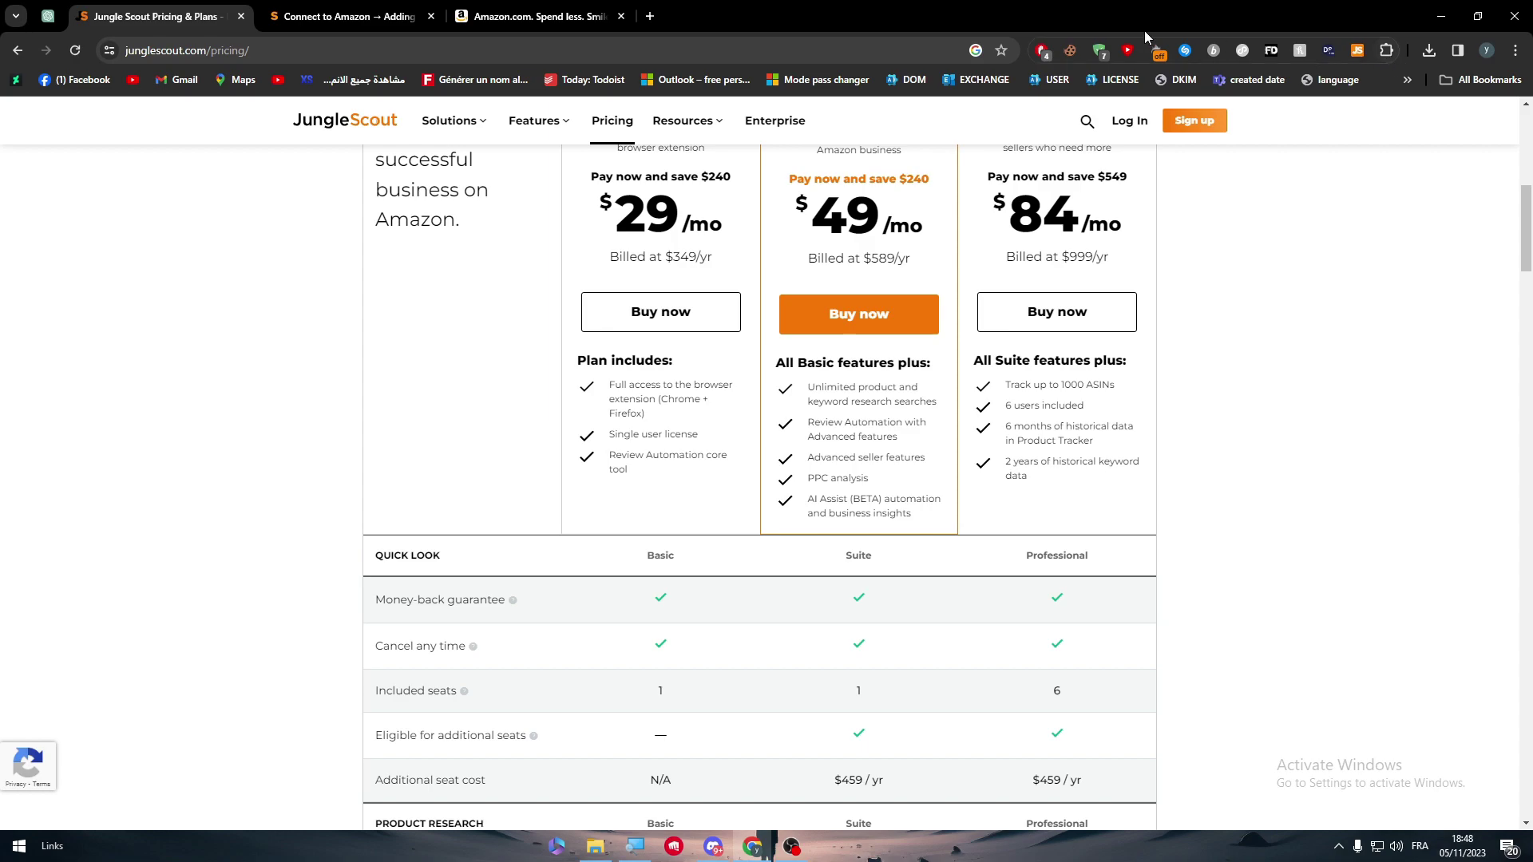
Search Google for 'google extension' in a new tab and go to the Chrome Web Store
click(647, 16)
text(google)
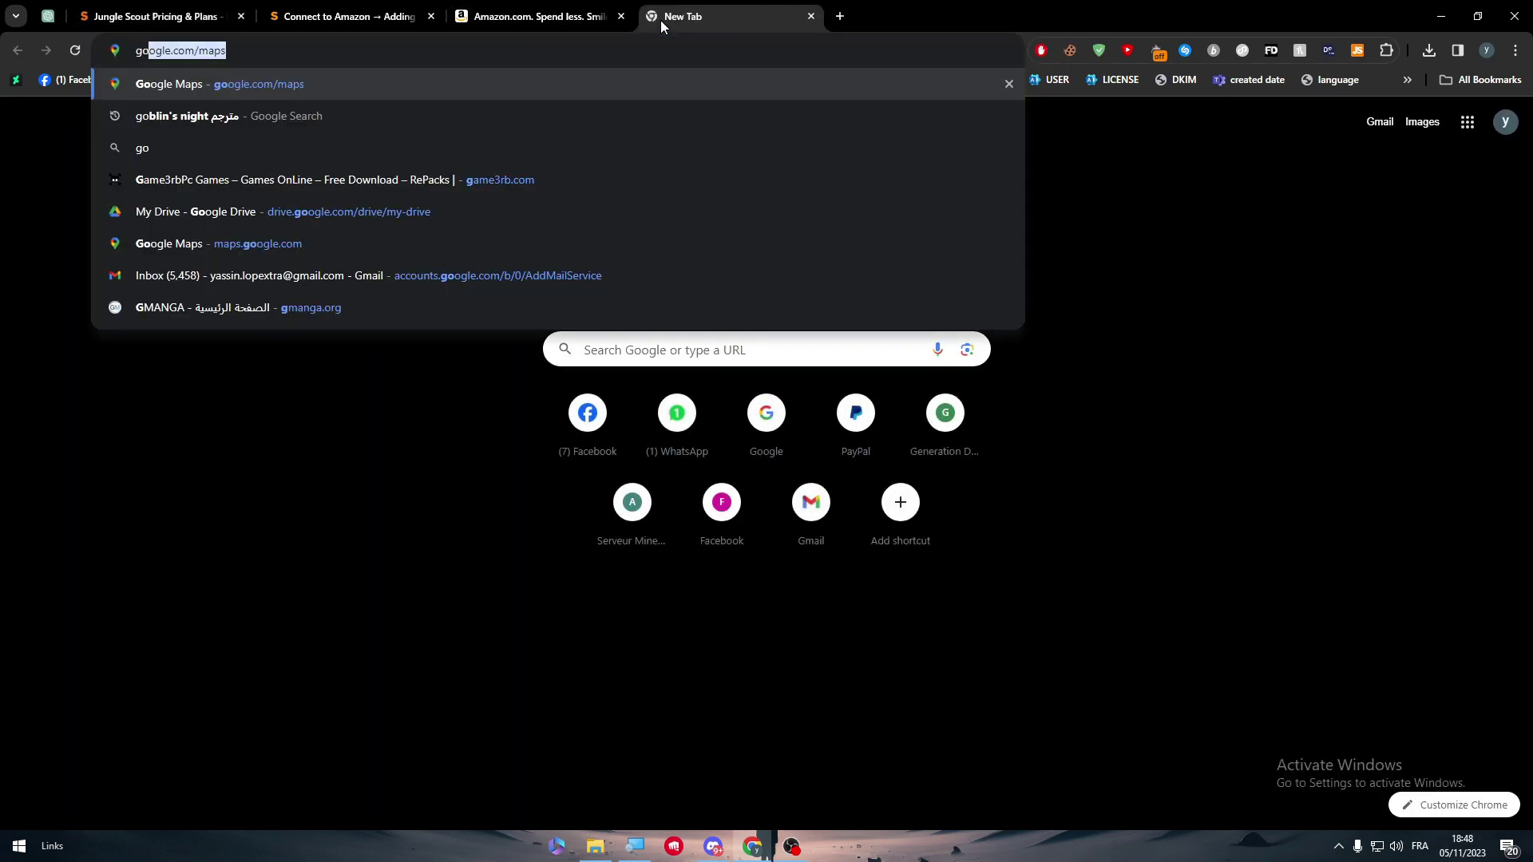
text( extension)
key(Return)
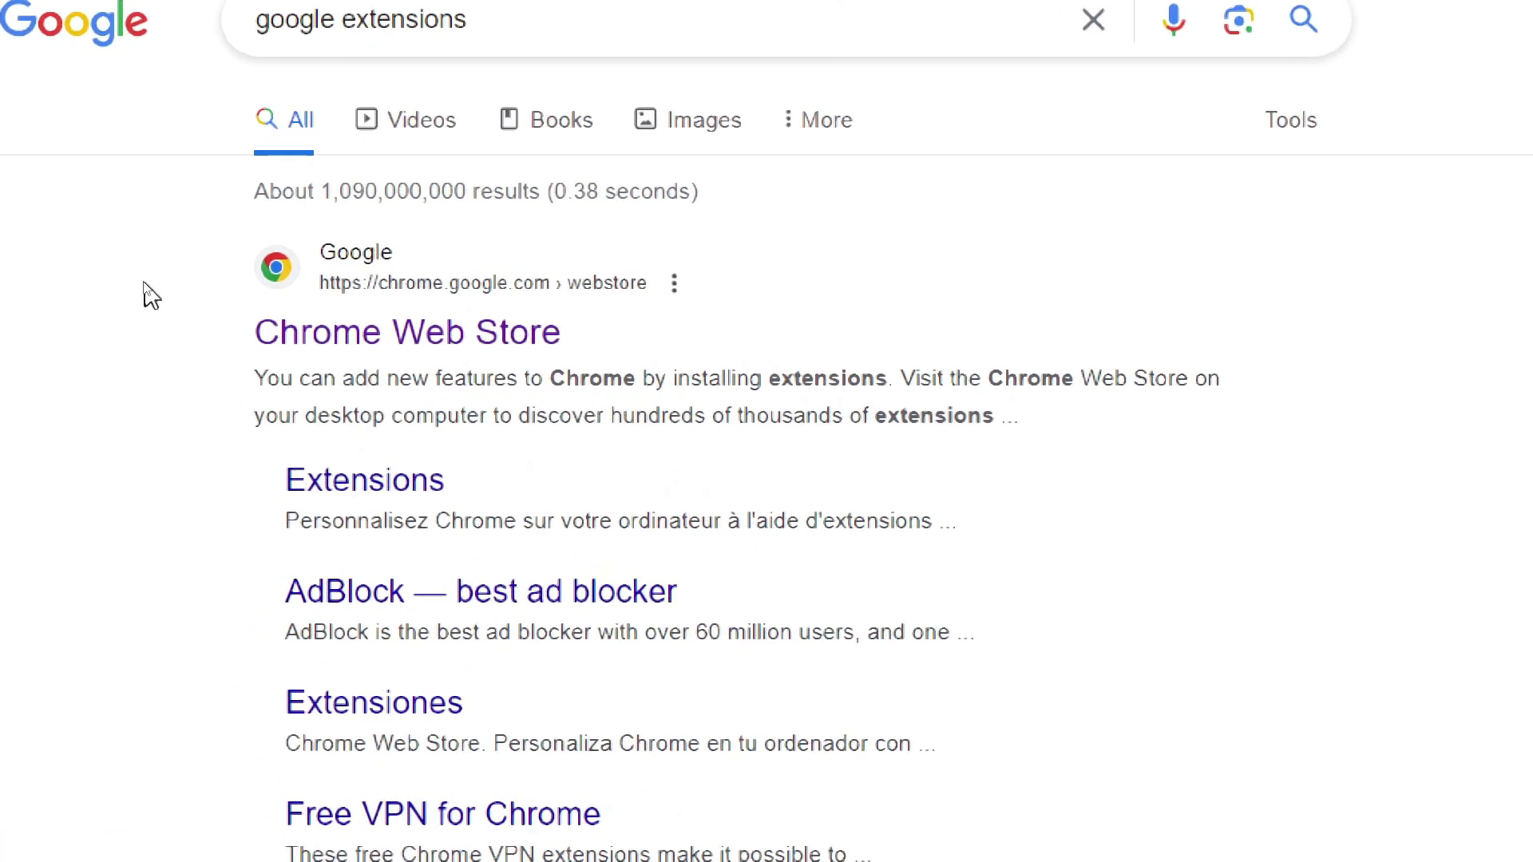
click(344, 351)
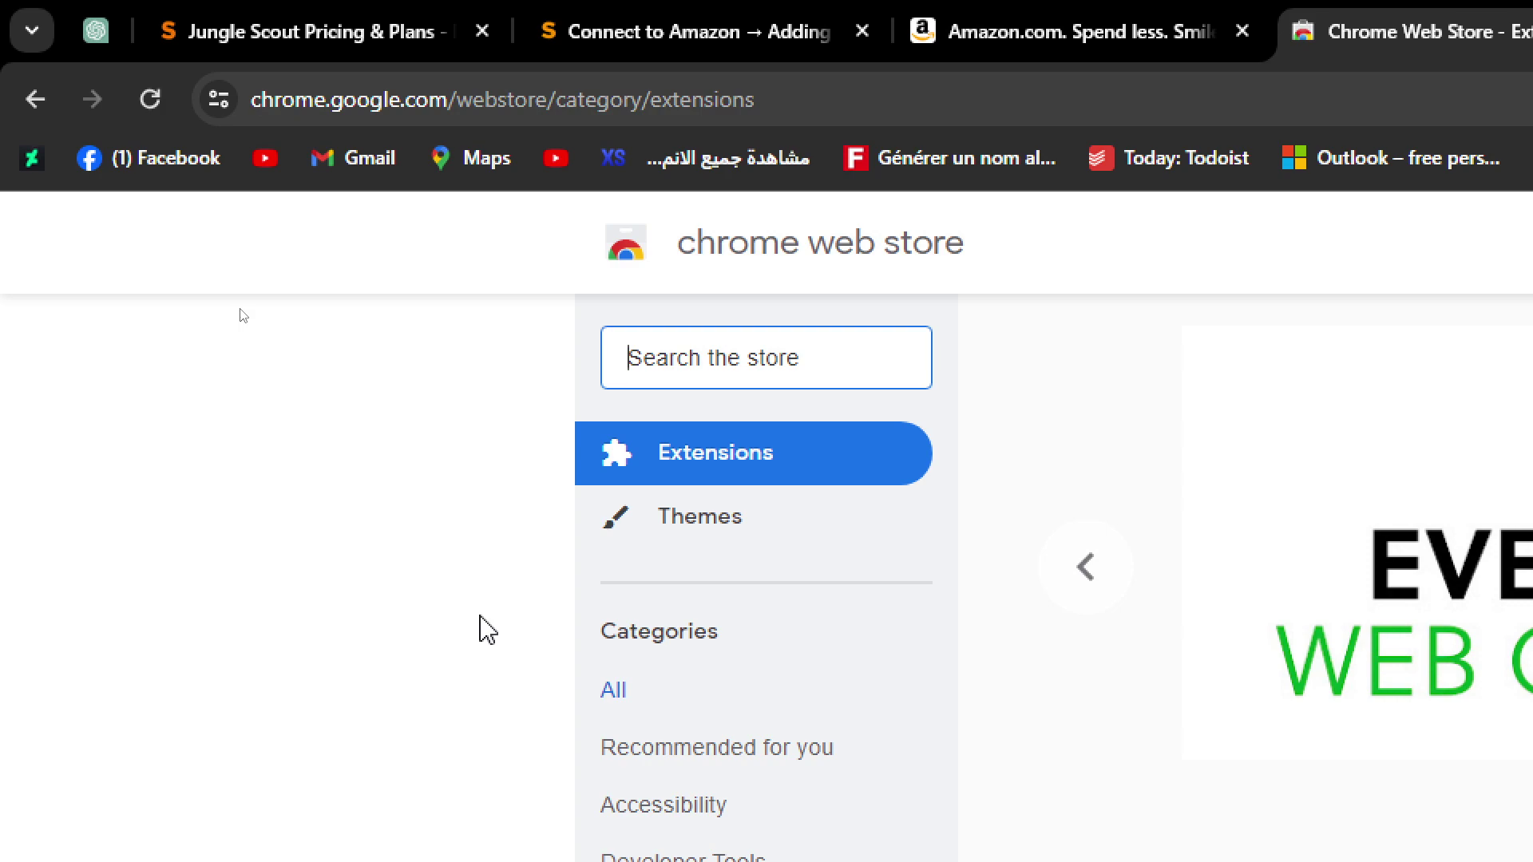
Search the Chrome Web Store for 'jungle scount'
text(k)
key(BackSpace)
text(jungle scount)
key(Return)
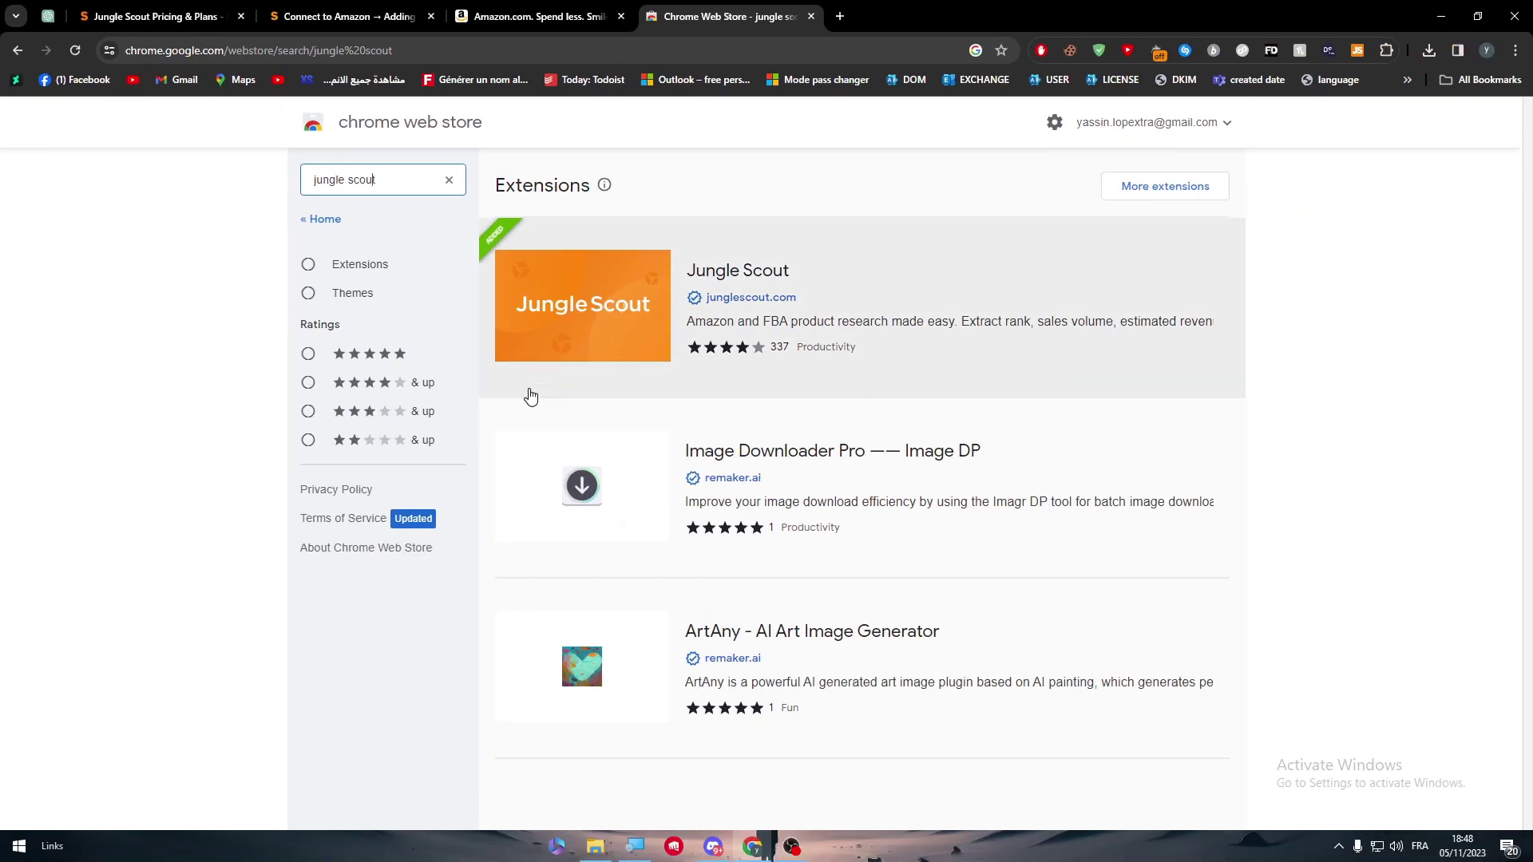
Check the Jungle Scout extension's detail page: 400,000+ users, version 7.5.4, updated November 3, 2023
click(1245, 636)
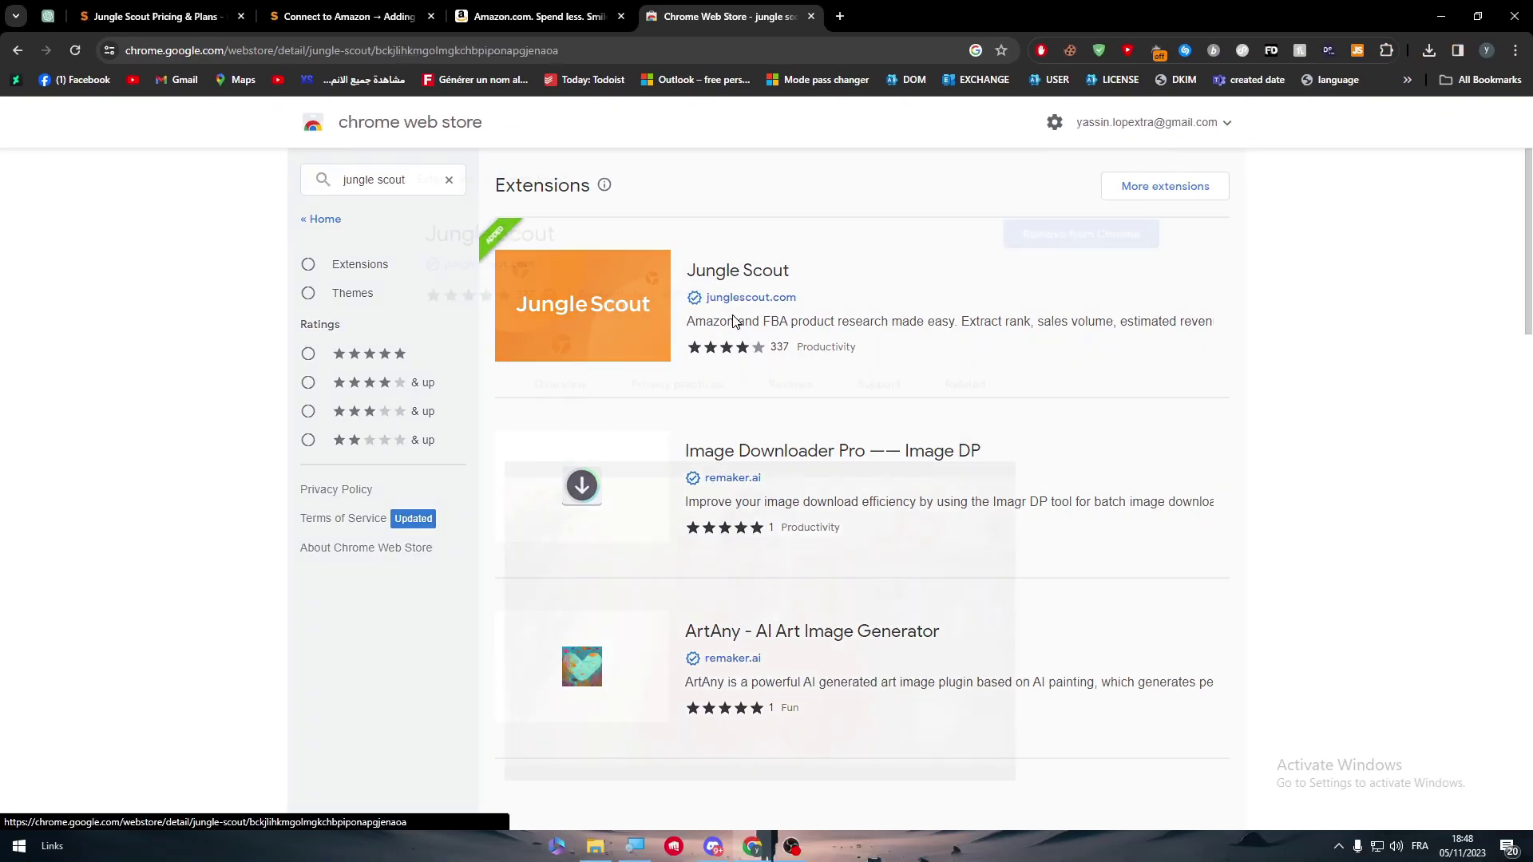
drag(741, 296, 672, 313)
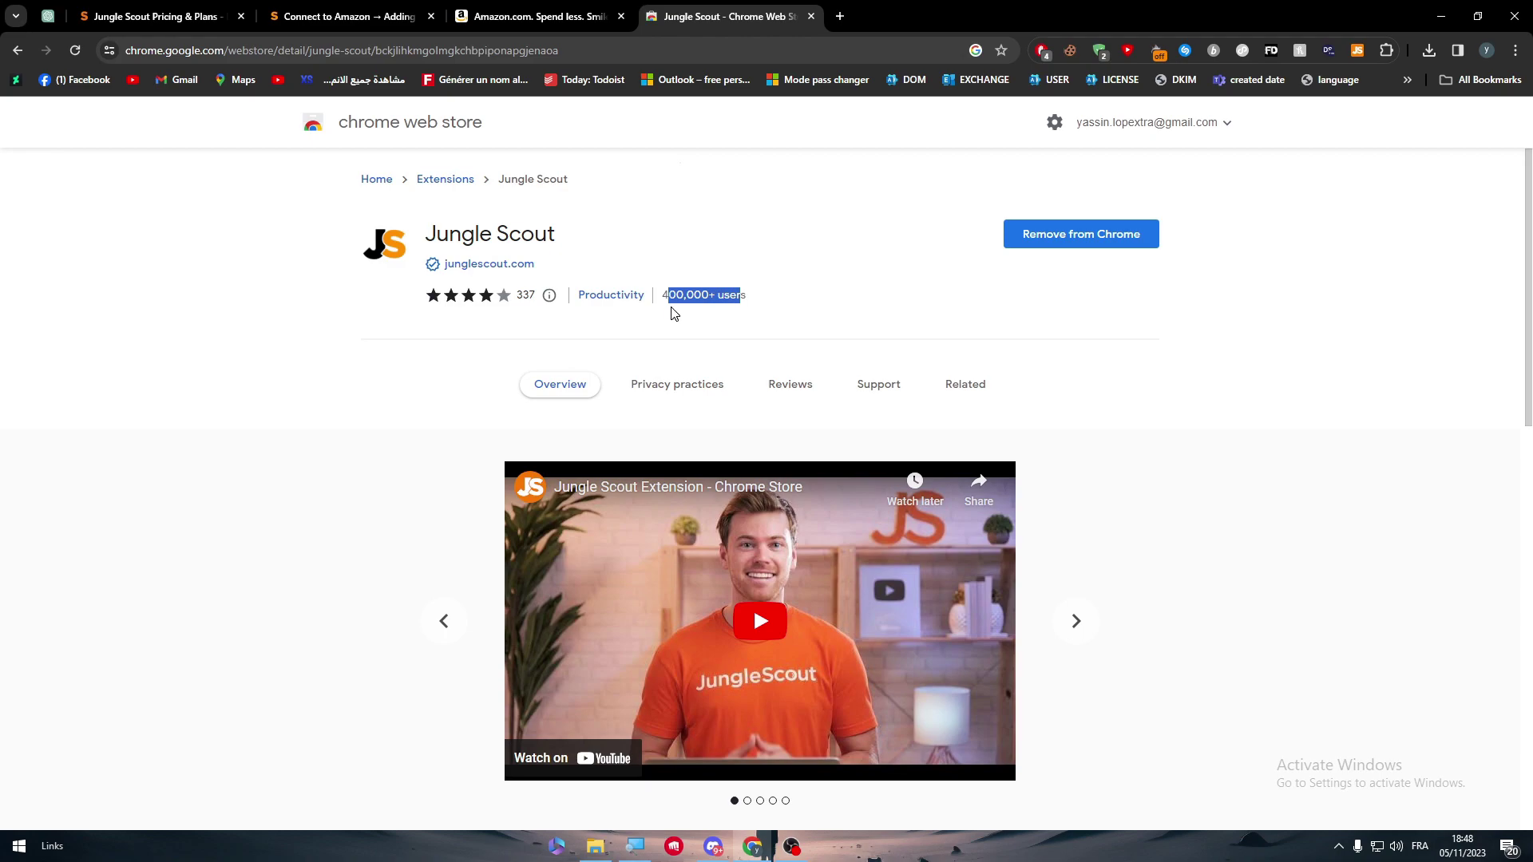
click(660, 302)
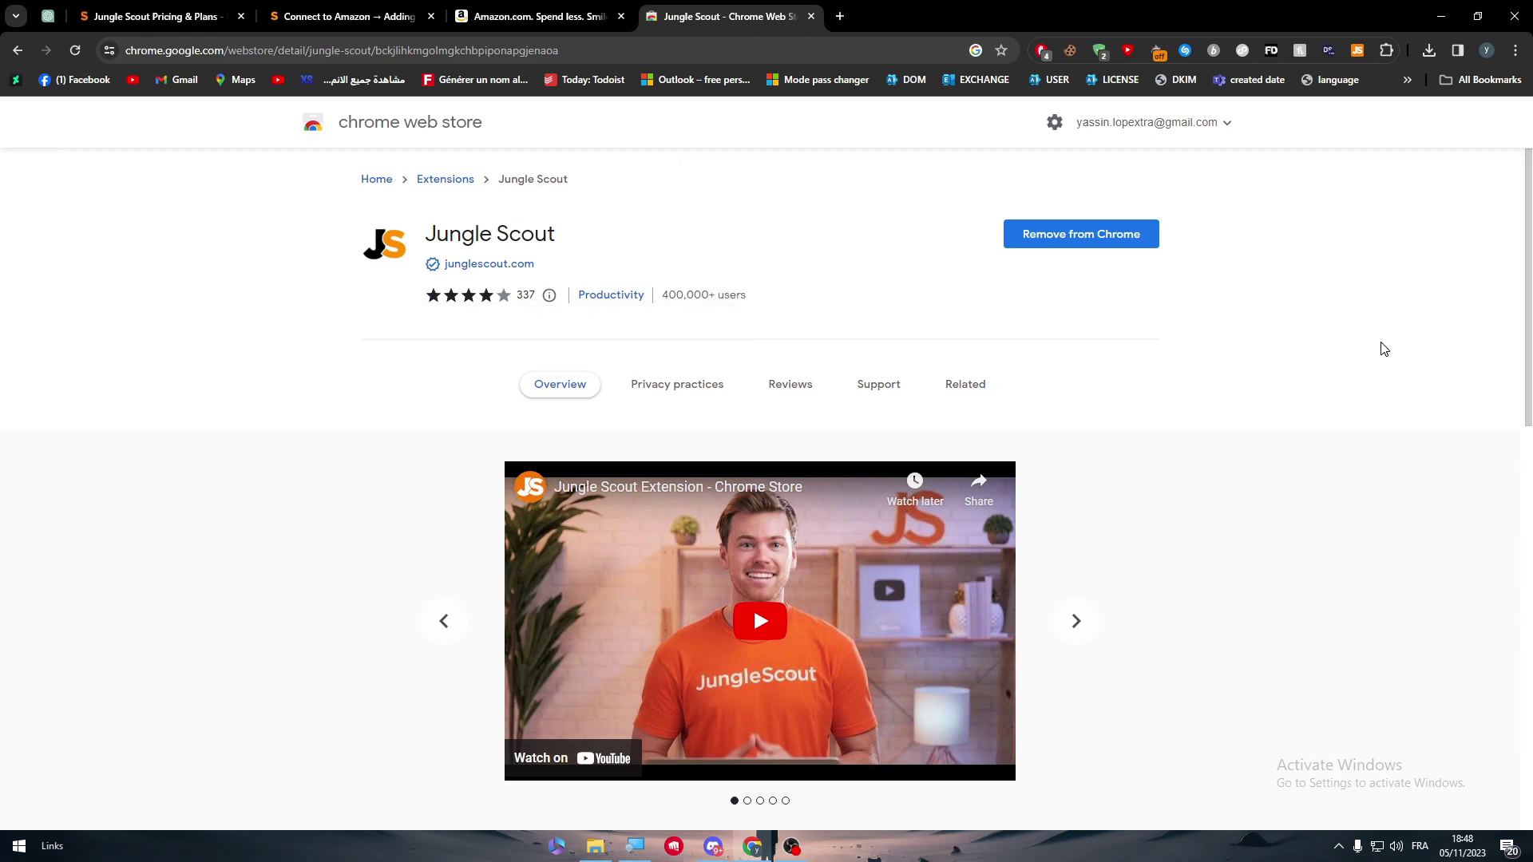
scroll(1315, 367, down, 10)
scroll(1445, 447, up, 5)
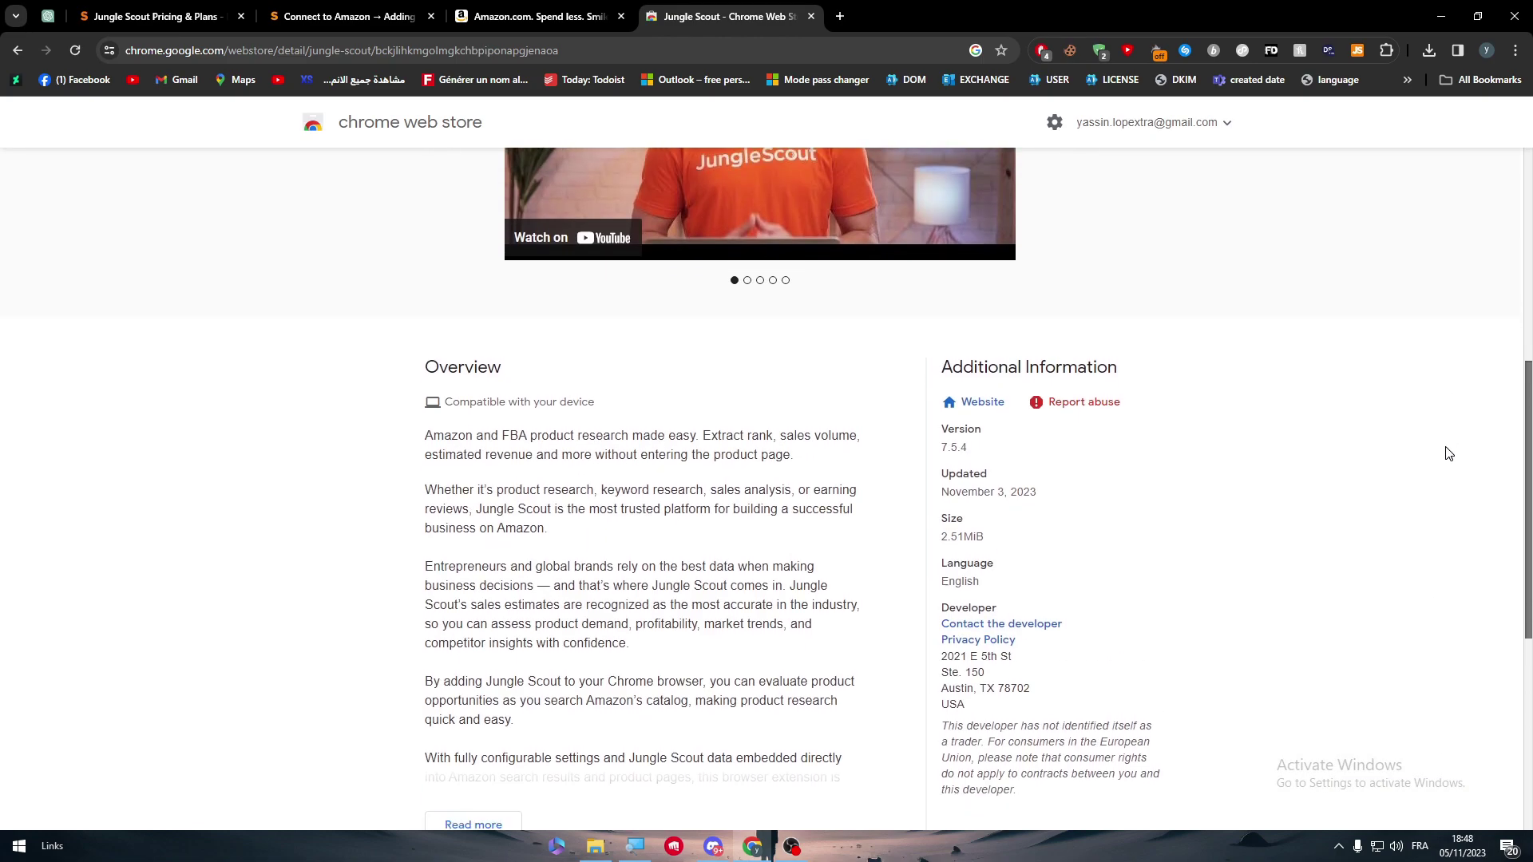
mouse_move(948, 449)
mouse_down()
mouse_move(1113, 477)
mouse_move(933, 465)
mouse_move(934, 451)
mouse_up()
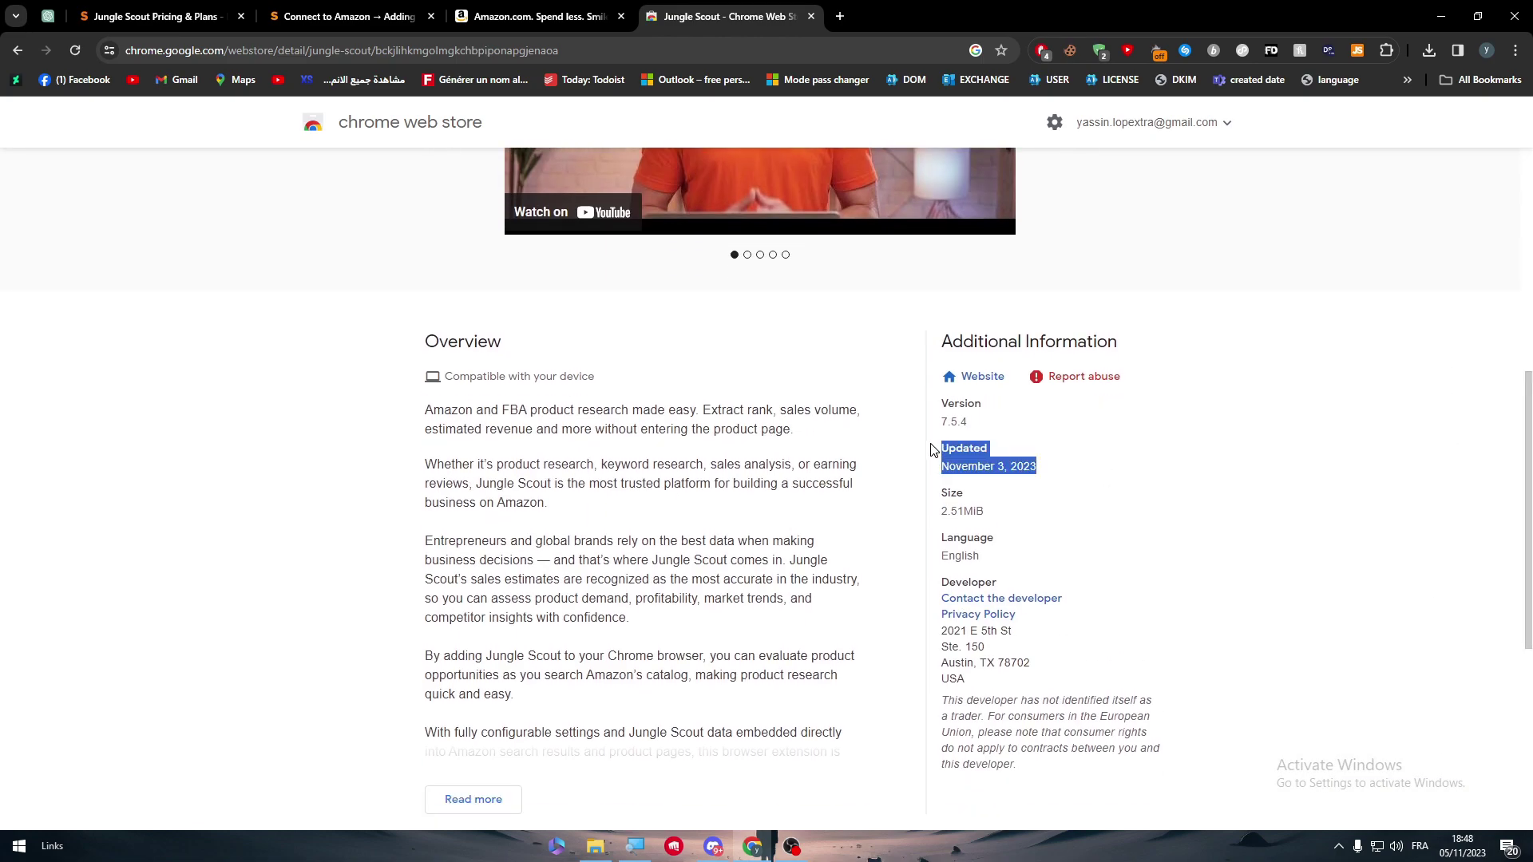
click(934, 451)
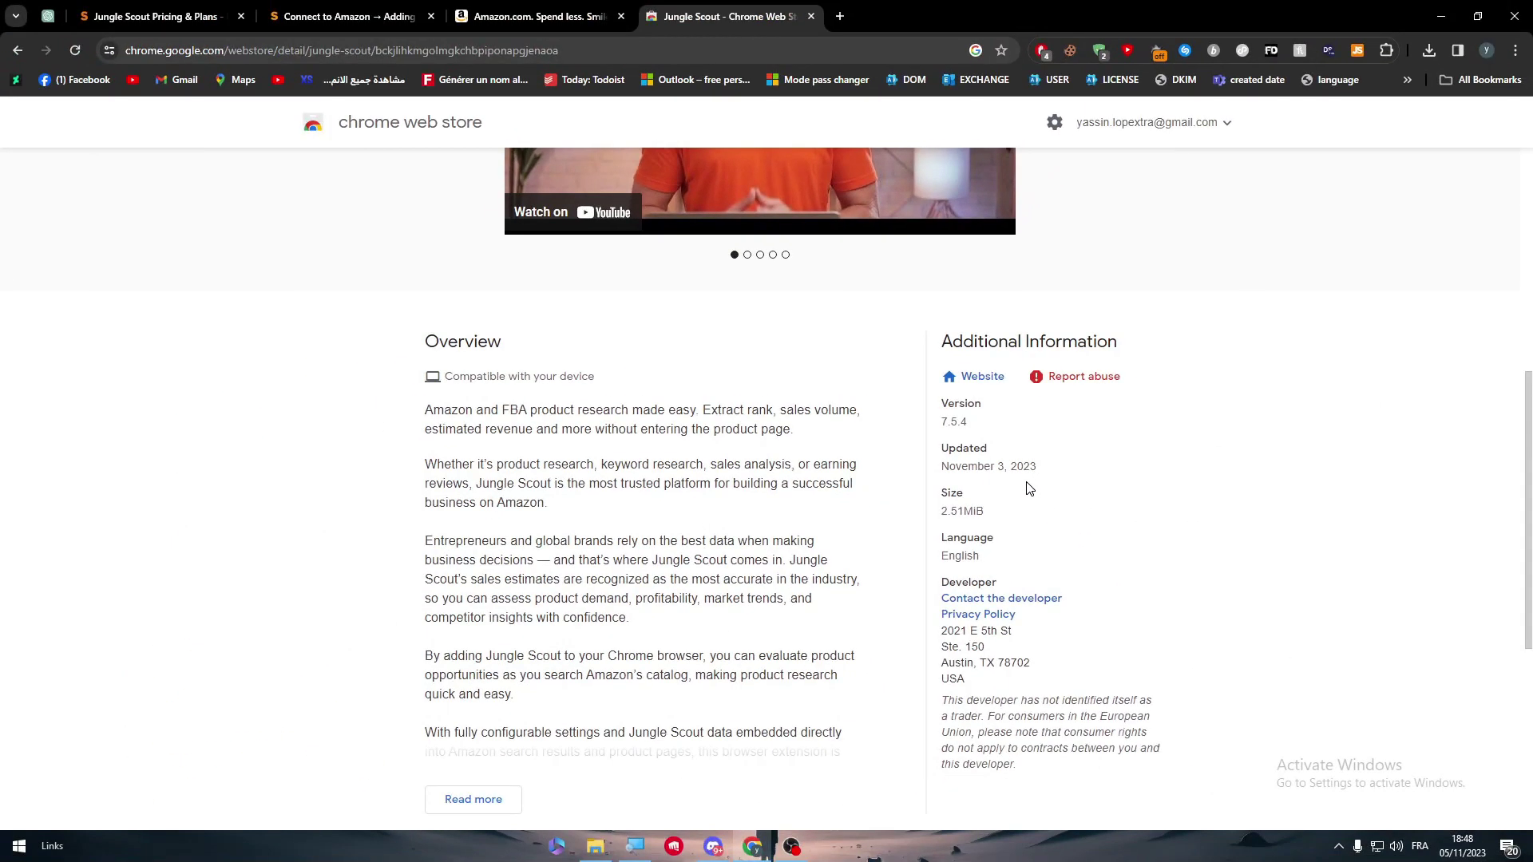
drag(1529, 485, 1519, 144)
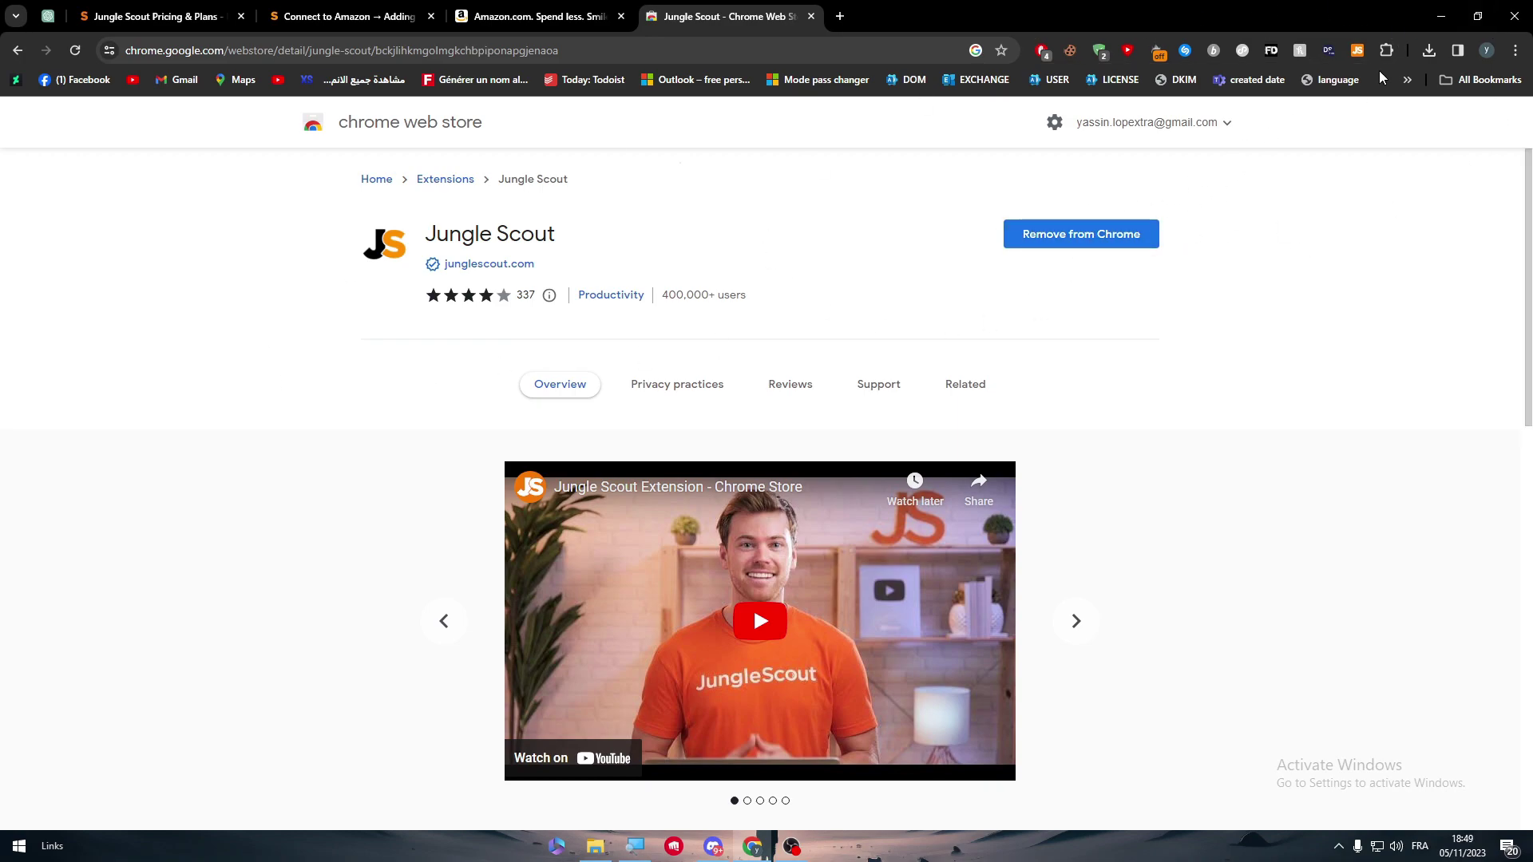
Show the Jungle Scout extension's sign-up popup from the toolbar, then switch to the Amazon.com tab
click(1357, 50)
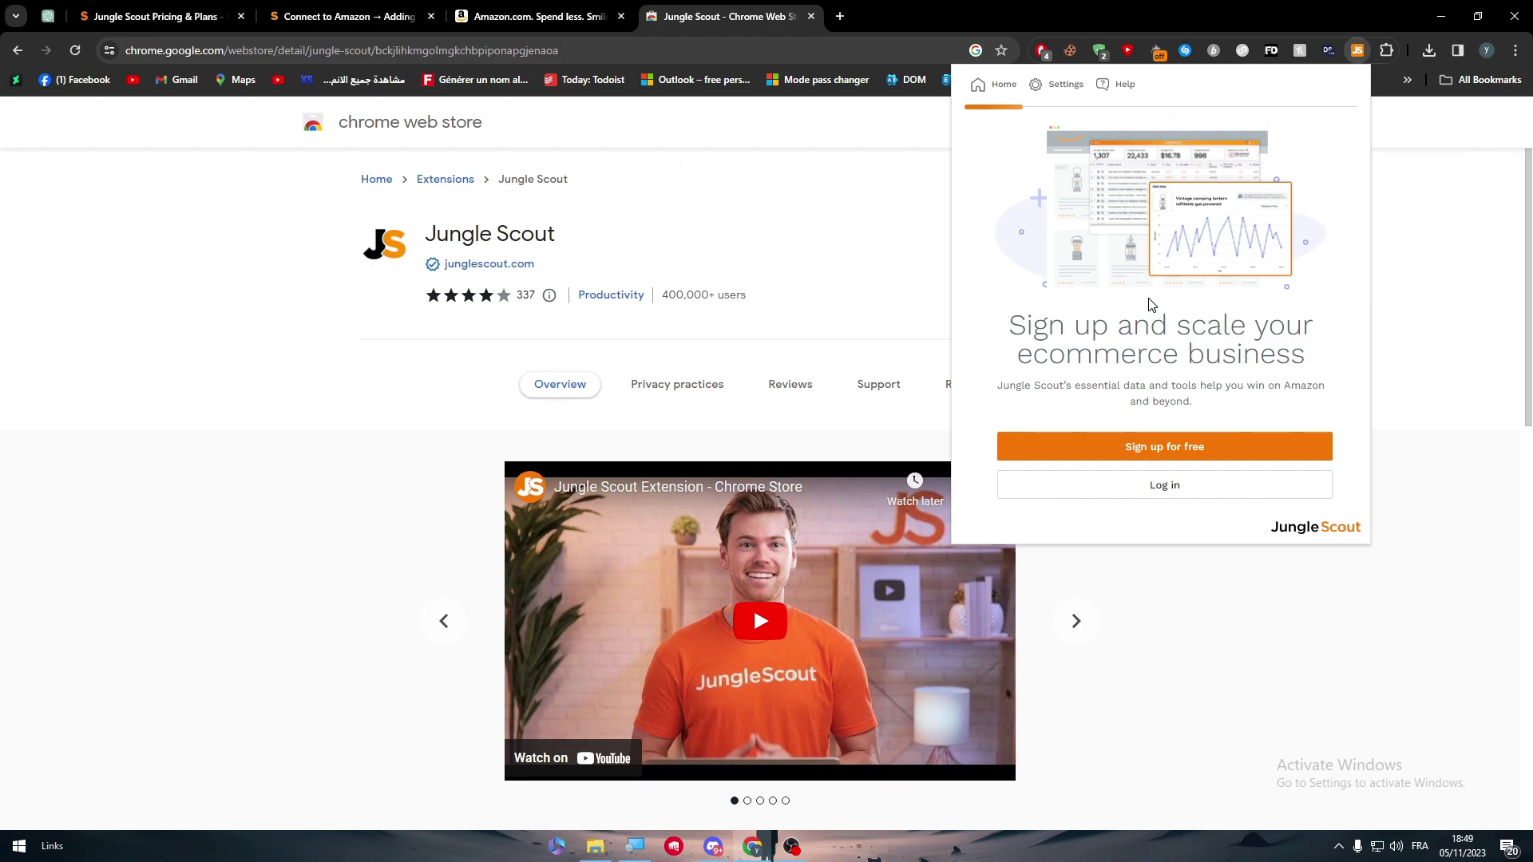
click(540, 16)
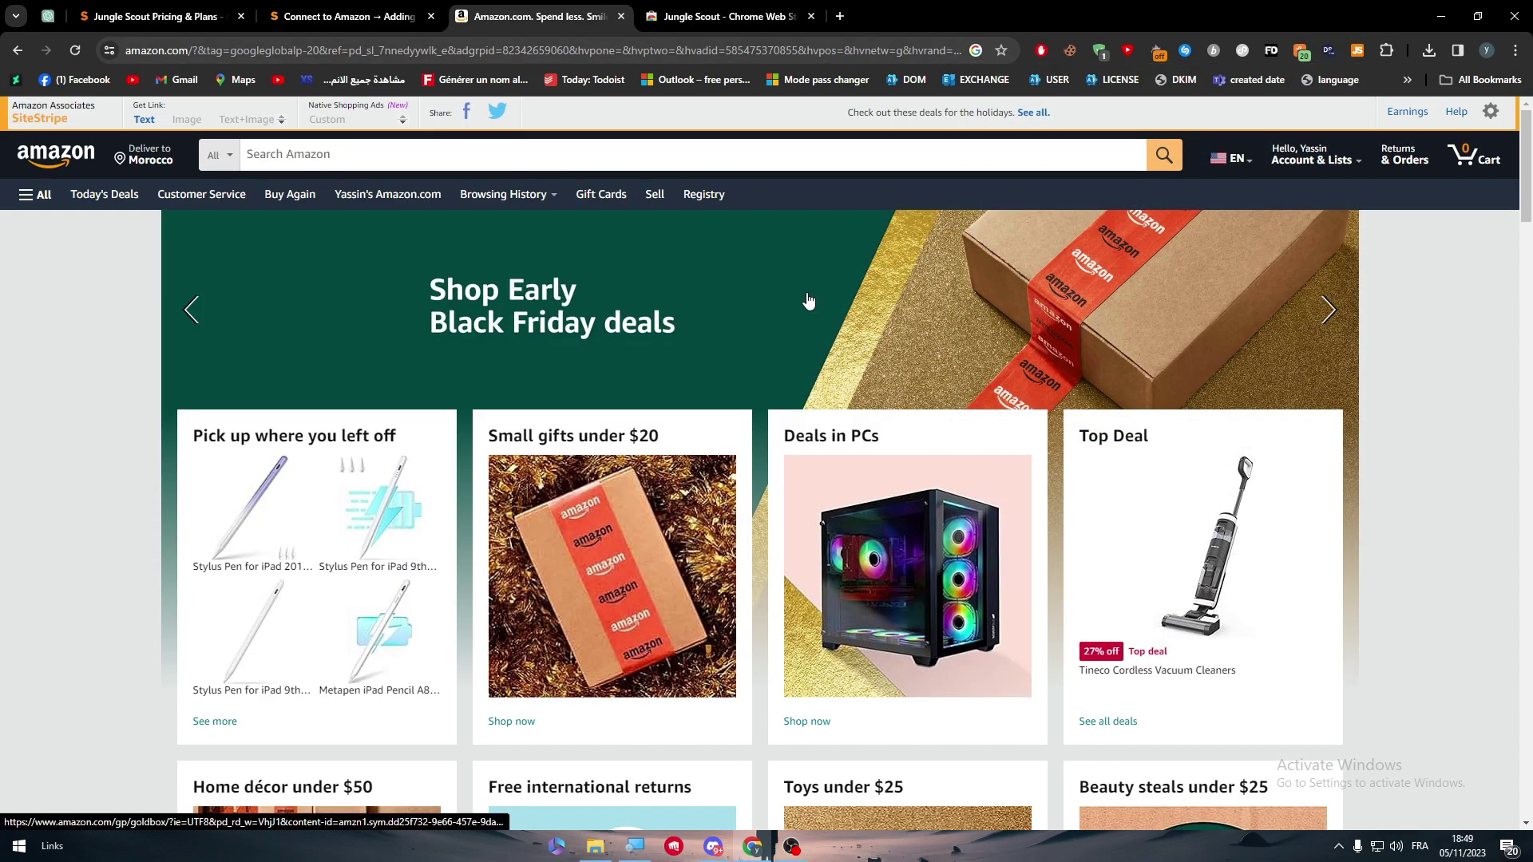
drag(1523, 184, 1473, 70)
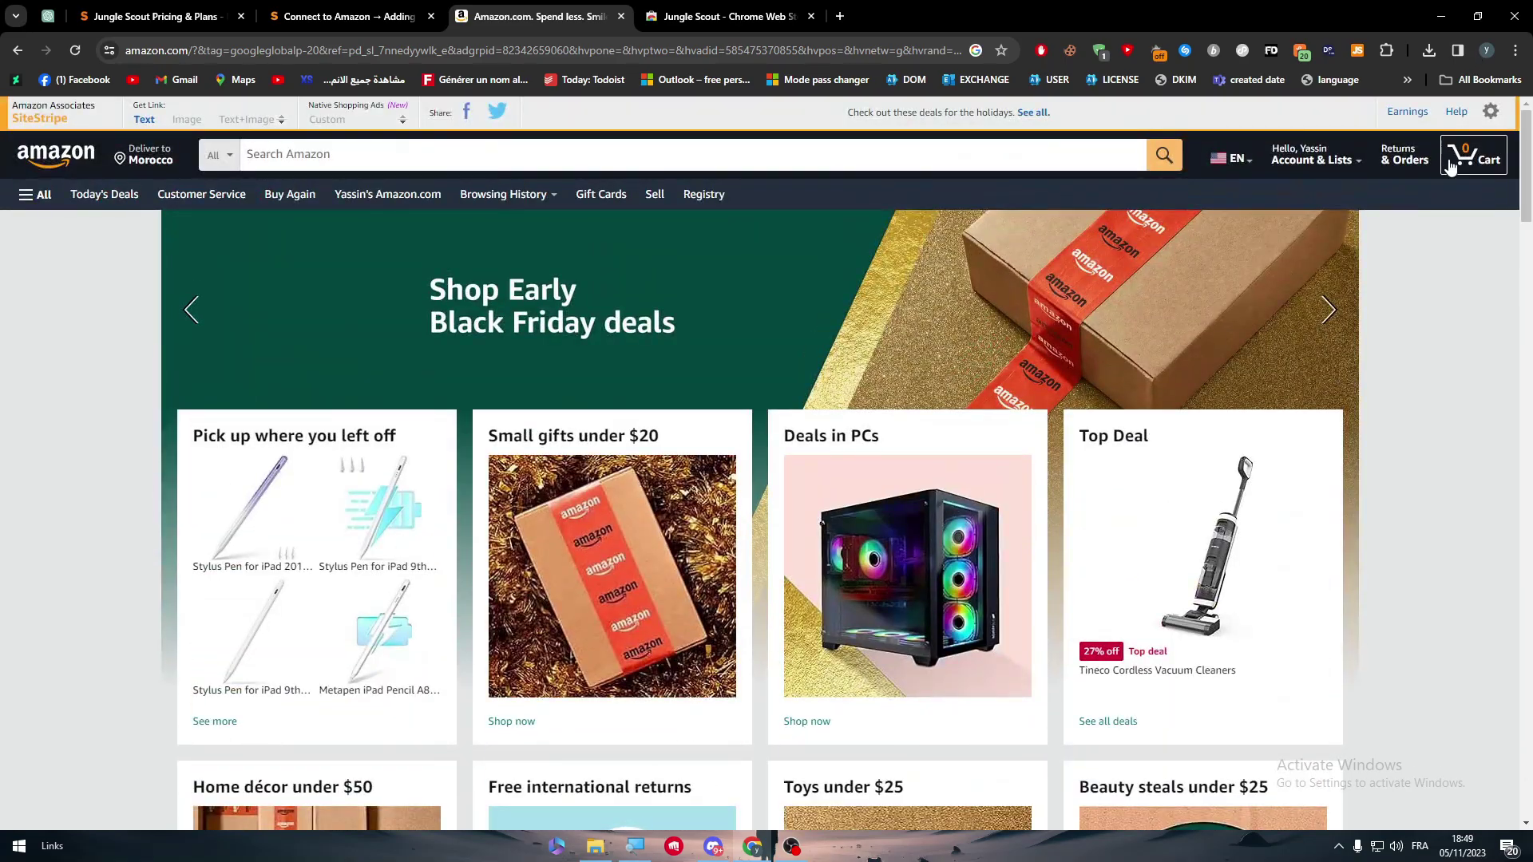